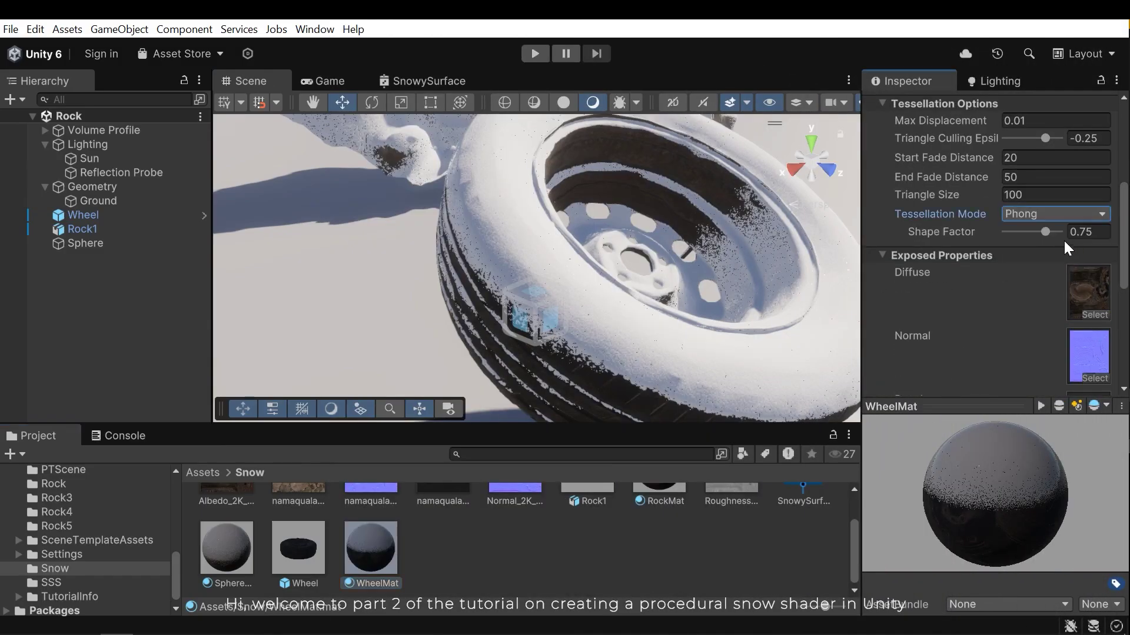
Lower the wheel material's Displace value, then inspect the snow on the wheel and the SnowySurface graph.
scroll(1065, 242, down, 4)
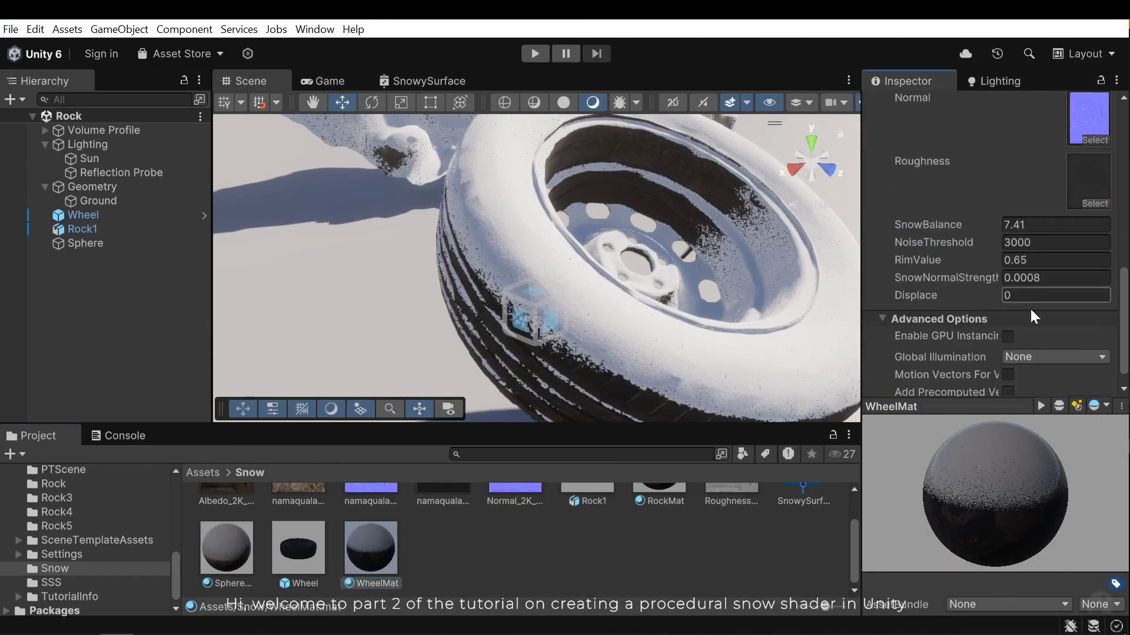
drag(943, 296, 676, 295)
scroll(695, 292, down, 8)
middle_drag(618, 330, 587, 361)
scroll(587, 353, down, 4)
right_drag(588, 330, 553, 296)
scroll(602, 241, up, 5)
scroll(556, 297, up, 5)
click(604, 301)
drag(603, 301, 518, 139)
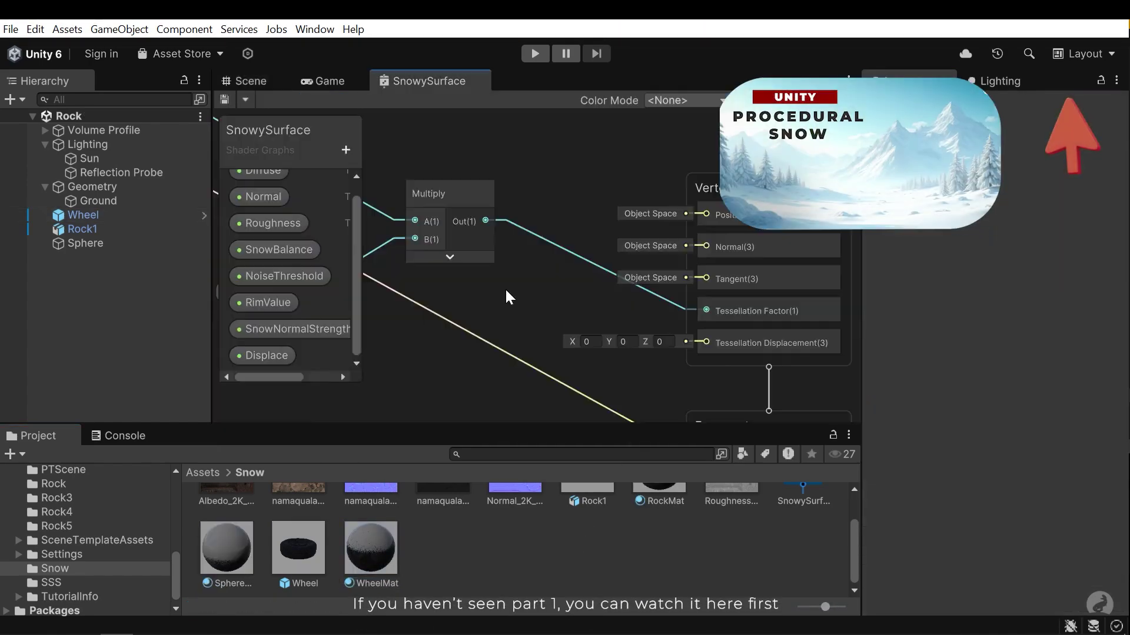
scroll(634, 221, down, 3)
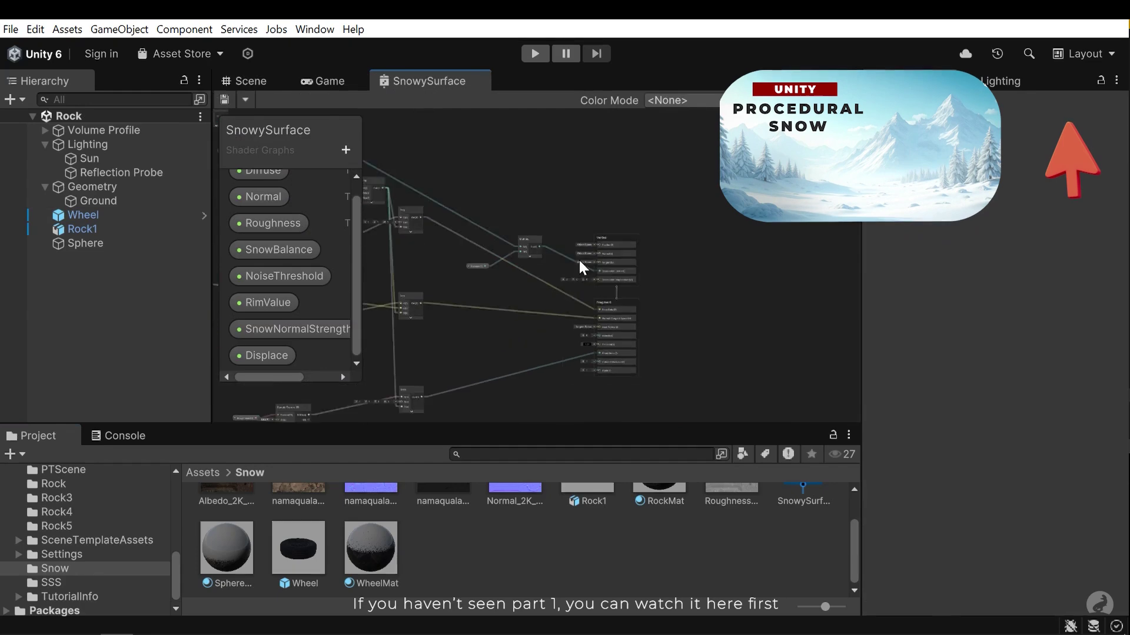
scroll(618, 283, up, 5)
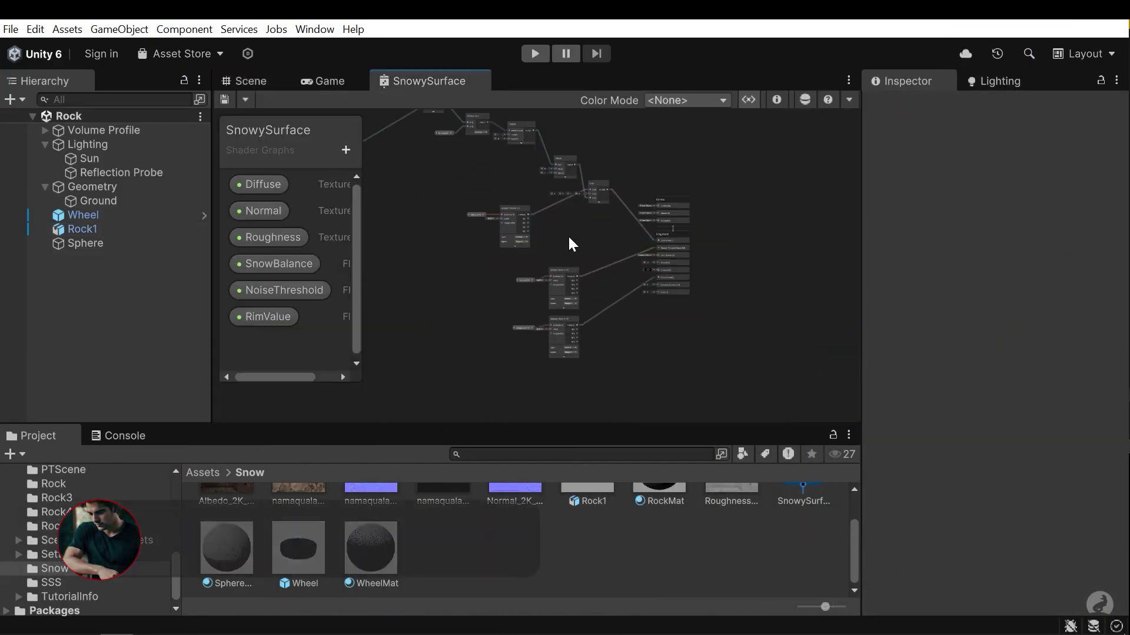
Move the Normal texture sampler and its property node away from the Fragment block to make room in the graph.
middle_drag(626, 289, 601, 250)
scroll(600, 253, up, 7)
middle_drag(541, 327, 577, 322)
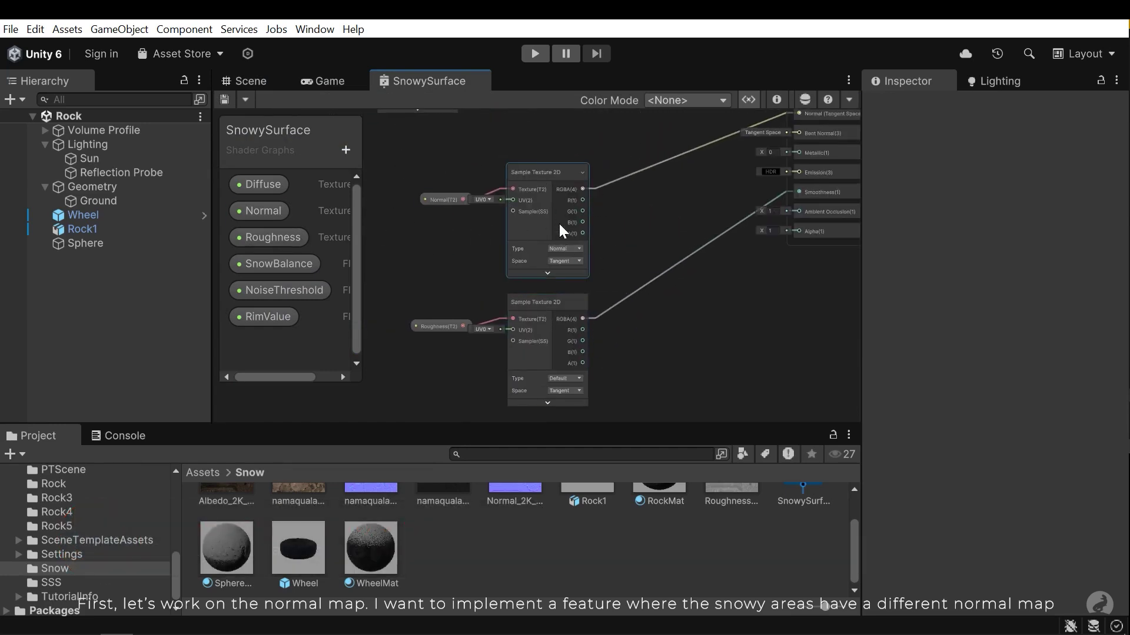
middle_drag(558, 225, 674, 324)
scroll(640, 344, down, 2)
drag(708, 314, 568, 330)
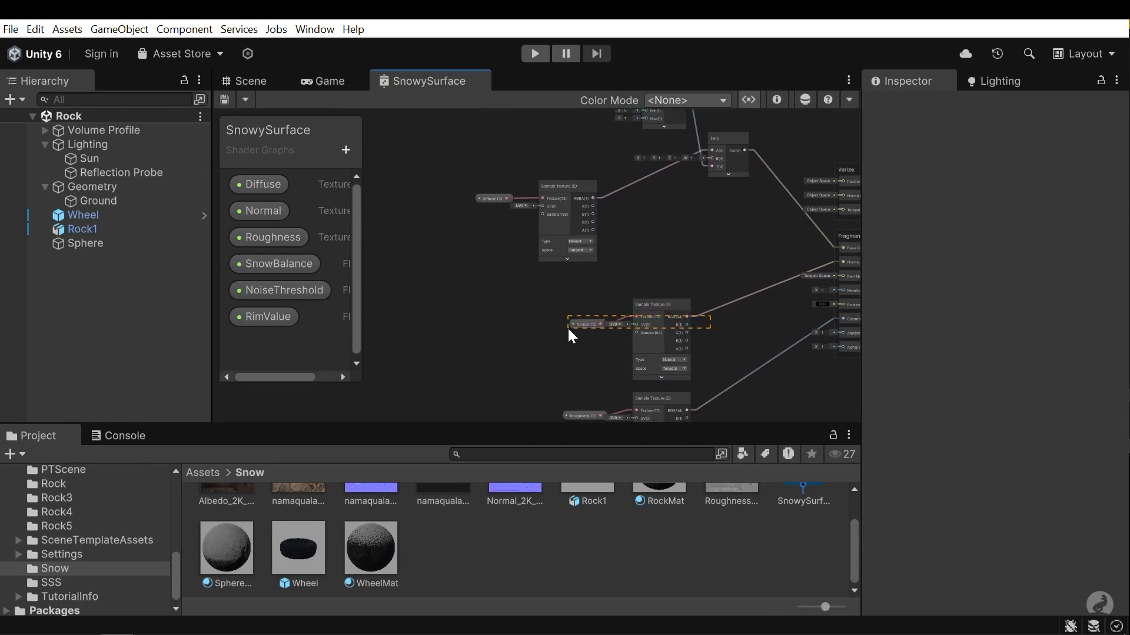
drag(653, 306, 529, 305)
middle_drag(650, 280, 526, 294)
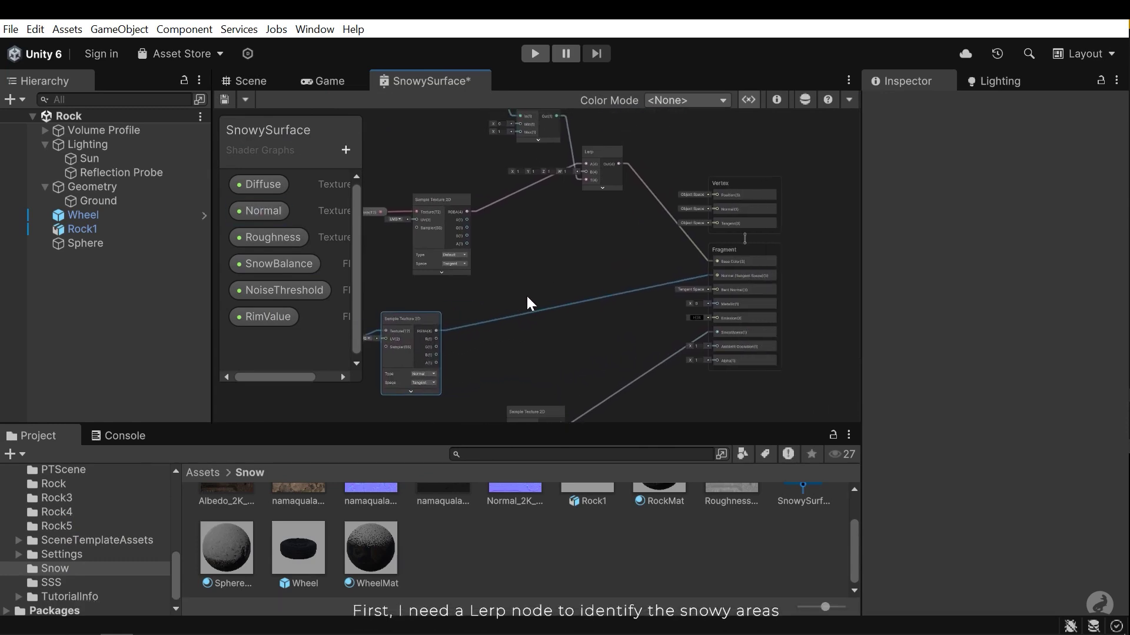
Add a Lerp node between the Normal texture sampler and the Fragment block, with its preview collapsed.
click(527, 292)
middle_drag(559, 248, 598, 313)
middle_drag(625, 290, 571, 206)
scroll(591, 239, up, 2)
key(space)
text(lerp)
key(Return)
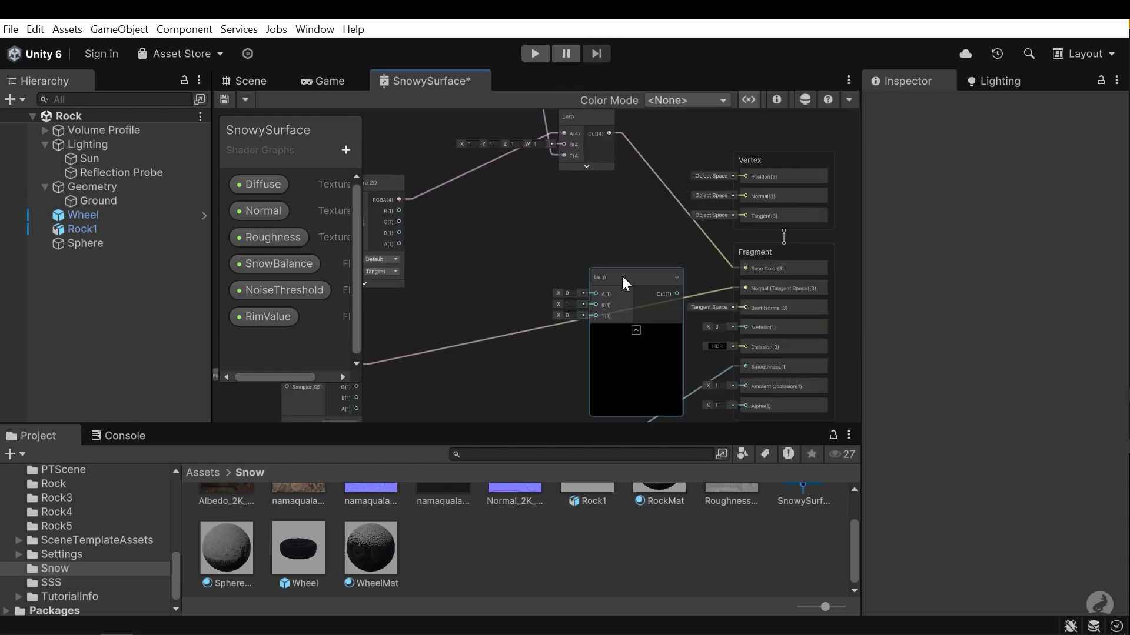
click(636, 331)
drag(614, 276, 585, 308)
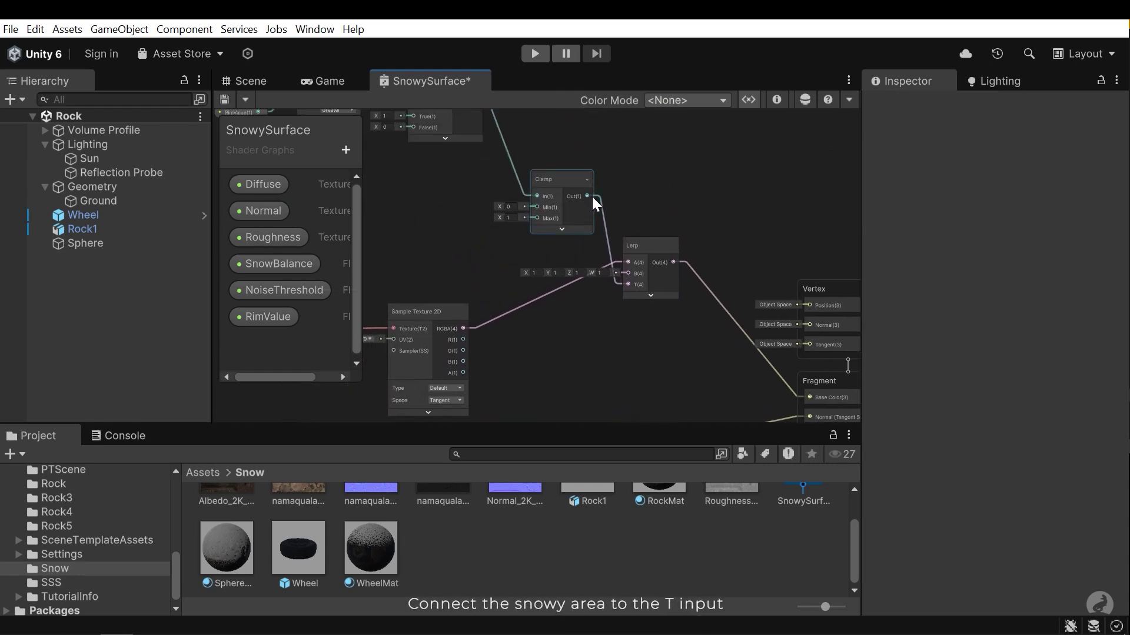
Connect the snow mask's Clamp output to the new Lerp's T input and the Normal sampler's RGBA to its A input.
drag(588, 196, 628, 321)
middle_drag(610, 203, 620, 256)
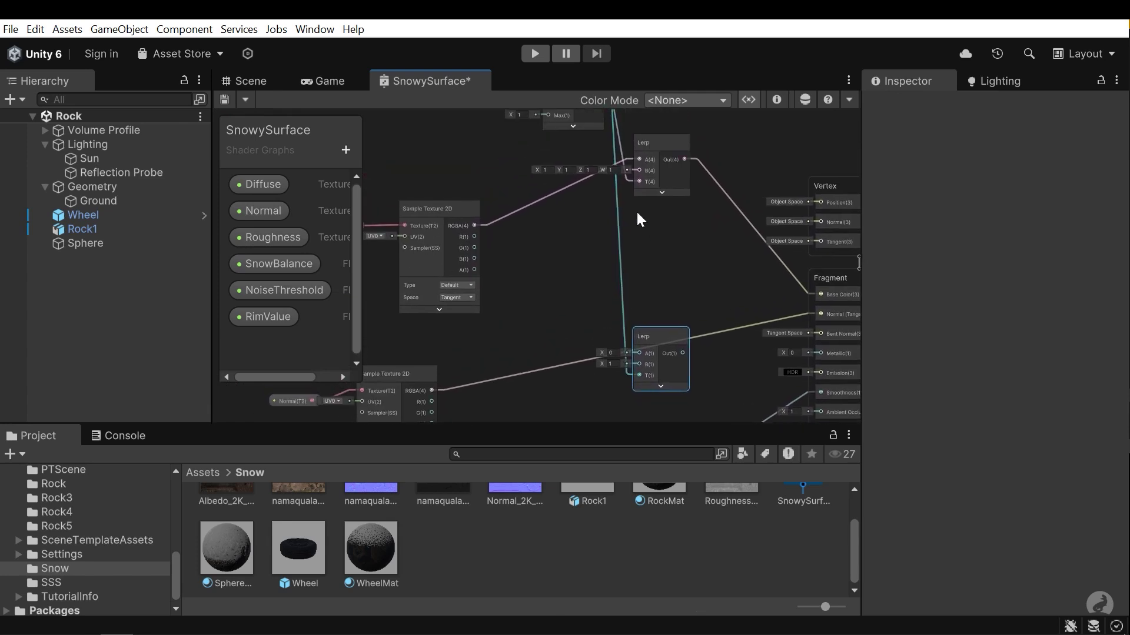
middle_drag(644, 338, 669, 263)
scroll(562, 333, up, 1)
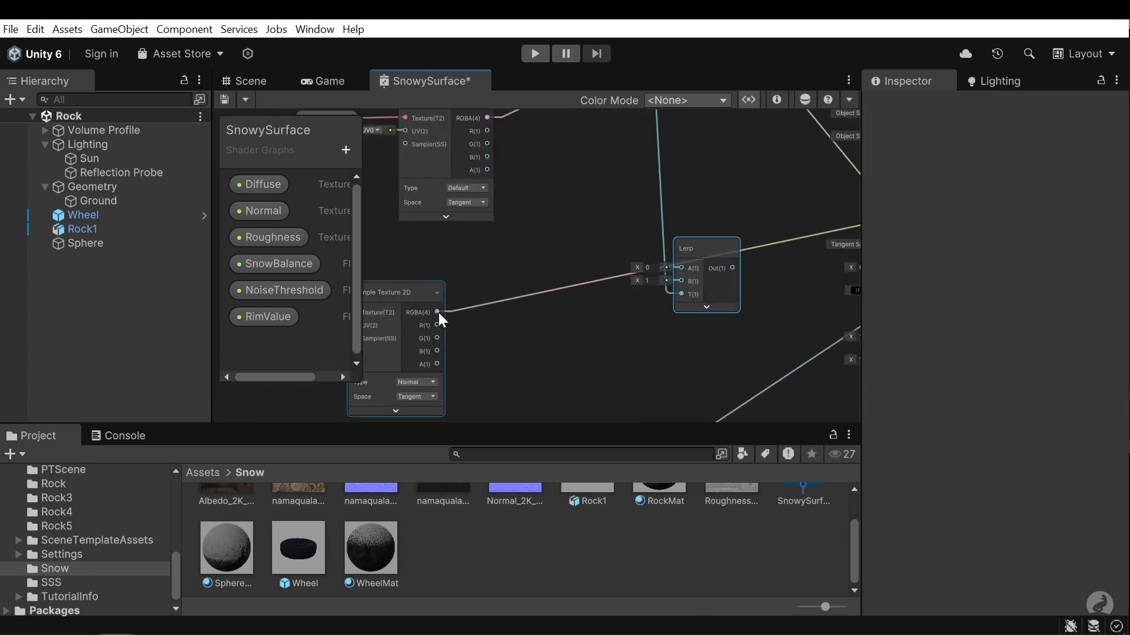
drag(436, 312, 680, 268)
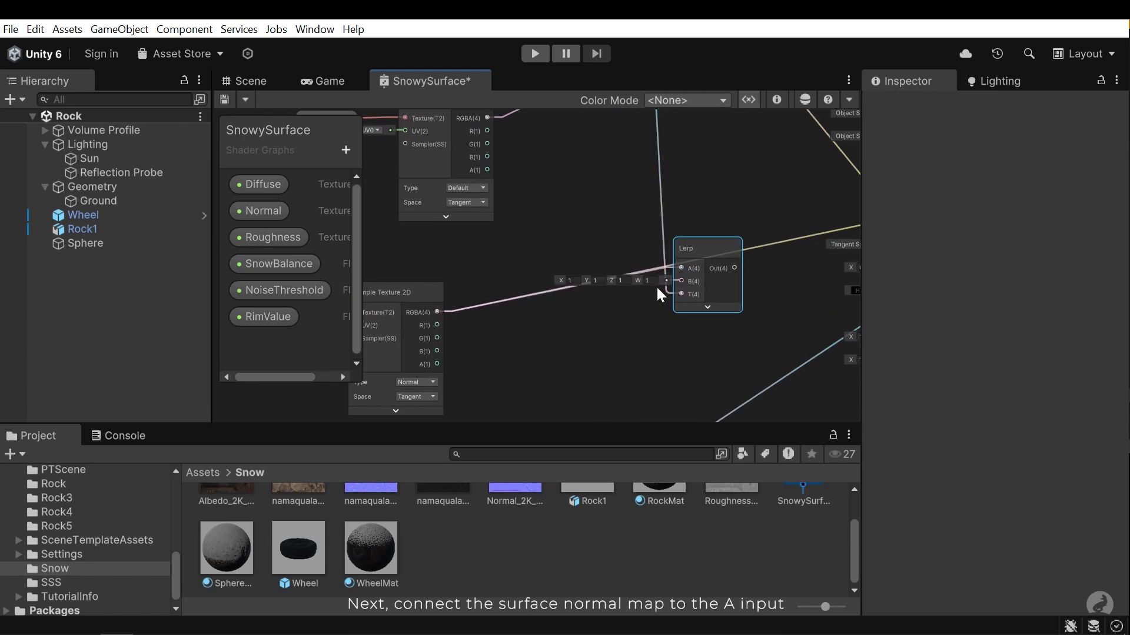
Add a Normal From Height node below the Simple Noise node.
scroll(588, 352, down, 4)
middle_drag(534, 276, 765, 341)
middle_drag(635, 304, 774, 346)
scroll(556, 303, up, 3)
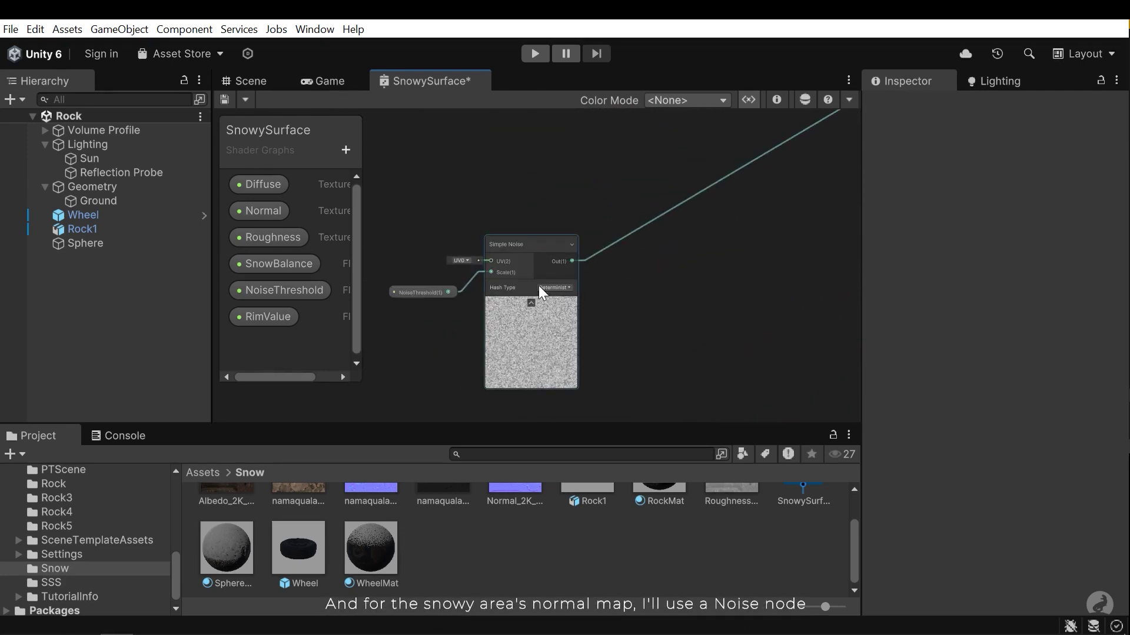
scroll(594, 369, down, 3)
middle_drag(651, 354, 575, 240)
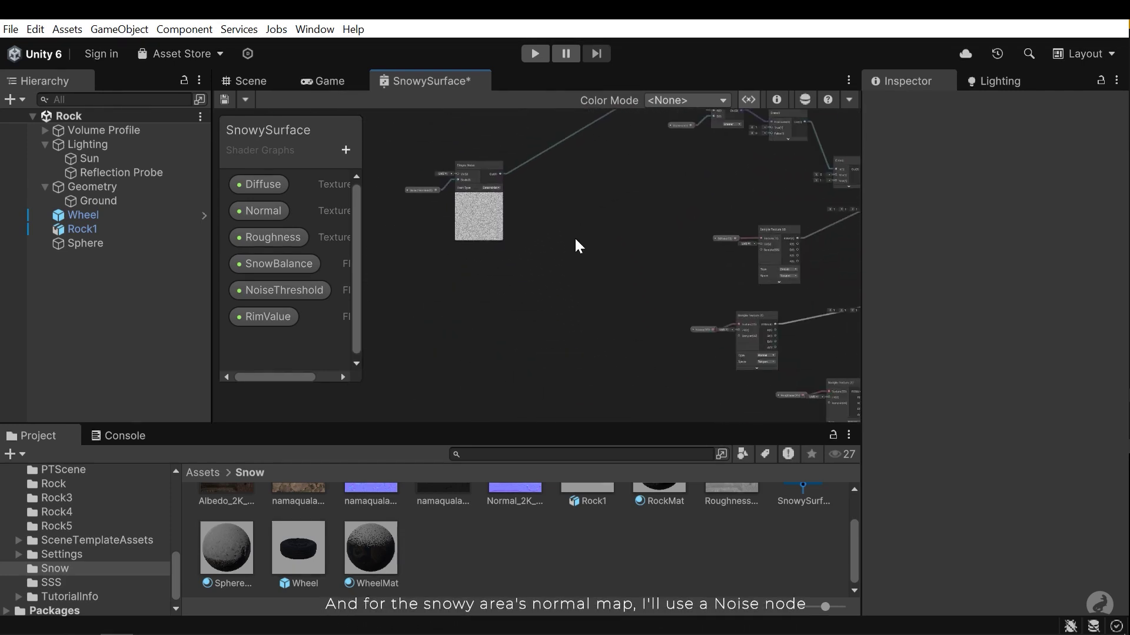
middle_drag(568, 293, 576, 333)
scroll(565, 272, up, 1)
key(space)
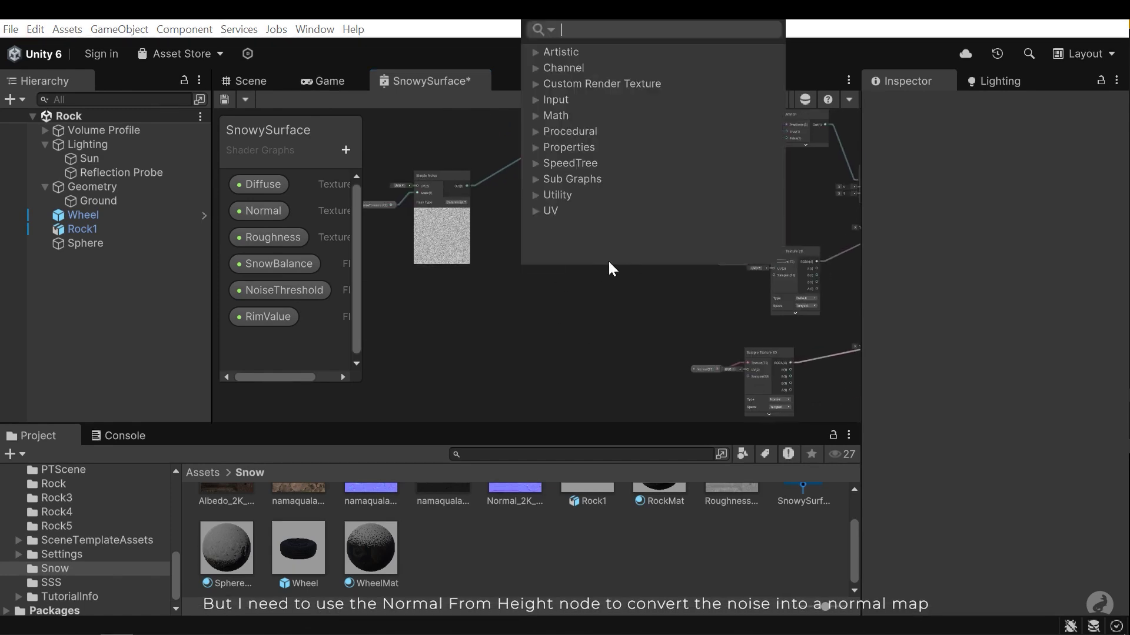
text(normal)
key(Return)
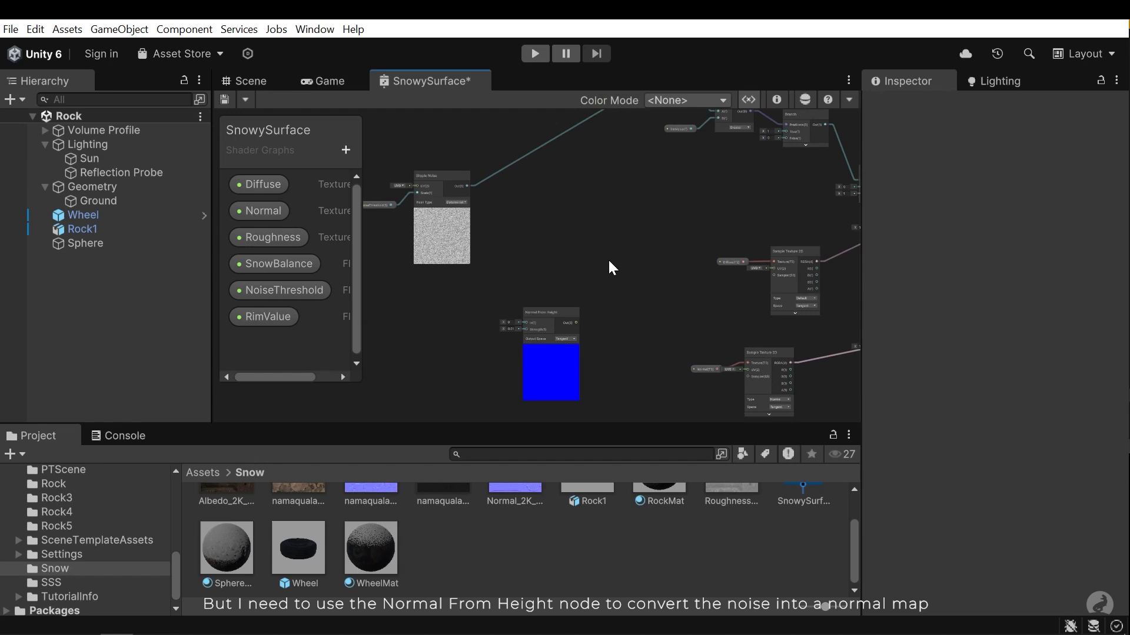
scroll(535, 401, up, 4)
scroll(556, 209, down, 2)
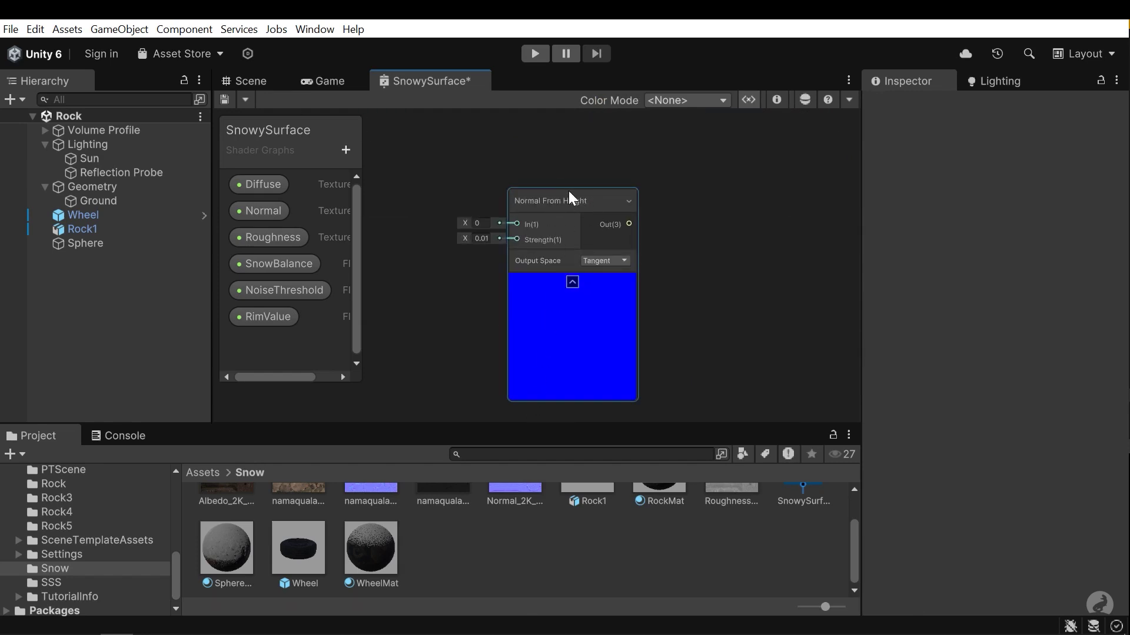
Connect the Simple Noise output to the Normal From Height node's In, and its output to the new Lerp's B input.
middle_drag(512, 229, 640, 361)
drag(538, 154, 635, 252)
middle_drag(699, 327, 448, 231)
scroll(476, 288, up, 3)
scroll(536, 328, down, 3)
scroll(448, 231, down, 2)
drag(386, 212, 838, 330)
drag(812, 383, 754, 251)
middle_drag(501, 289, 846, 290)
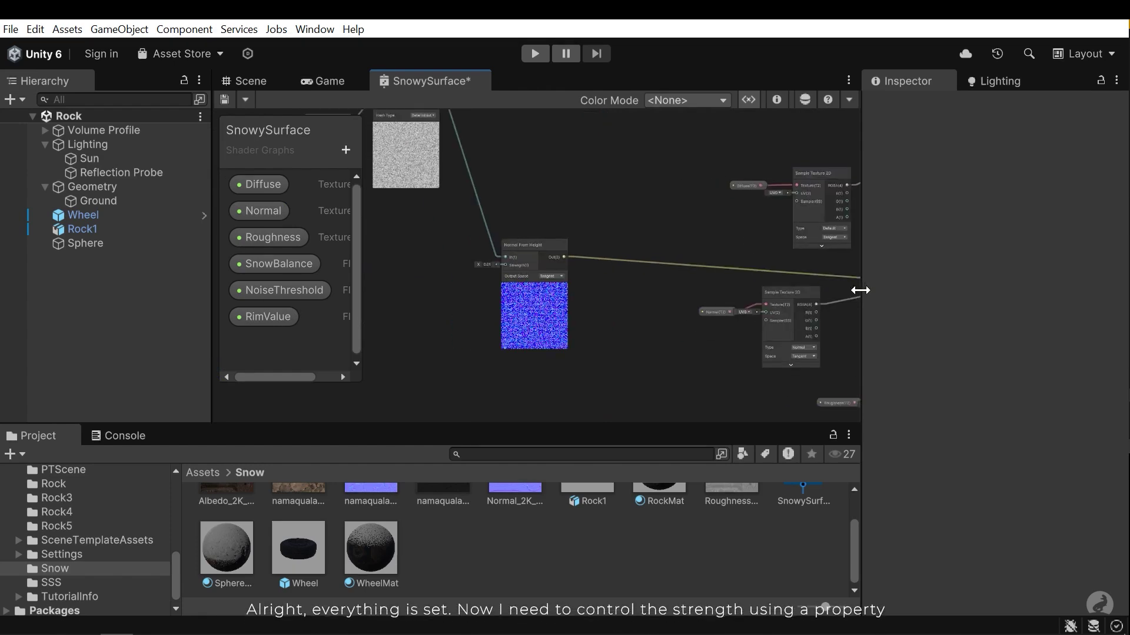
middle_drag(539, 251, 616, 266)
scroll(616, 268, up, 1)
middle_drag(609, 342, 576, 313)
scroll(549, 278, up, 3)
middle_drag(550, 277, 632, 322)
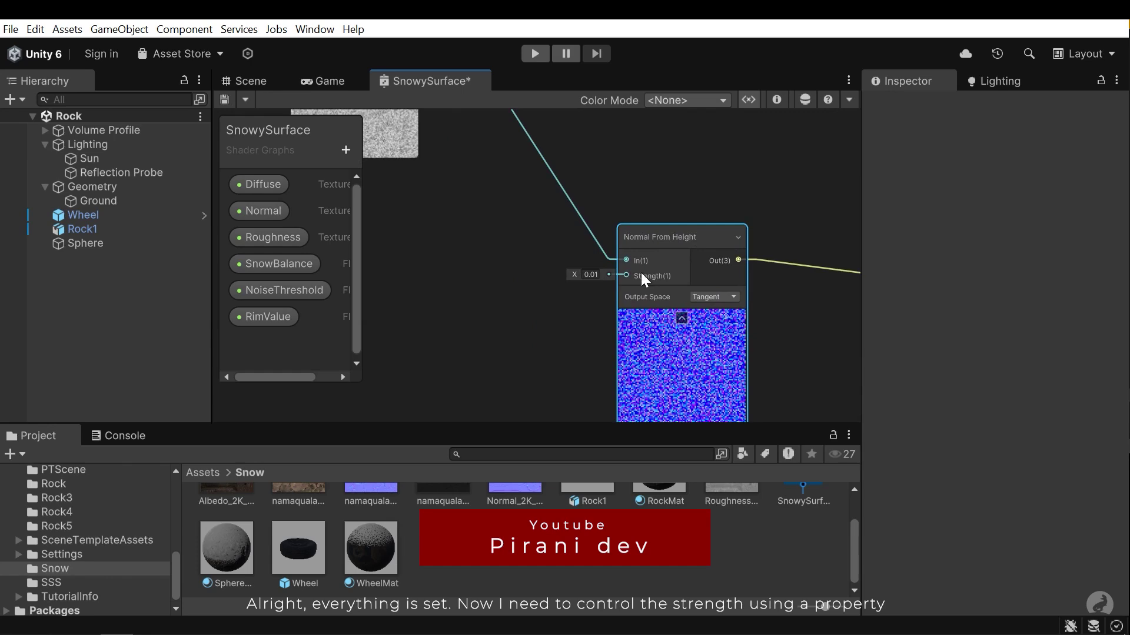
click(567, 270)
drag(579, 269, 610, 303)
key(ctrl+z)
Create a Float property named SnowNormalStrength in the shader graph.
click(345, 149)
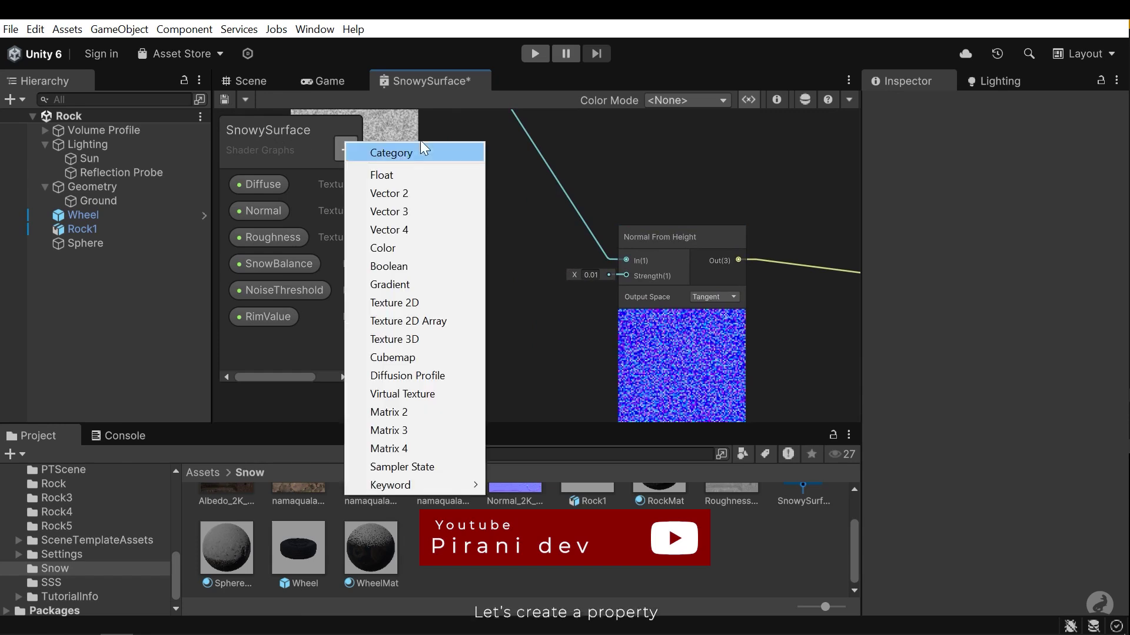
click(404, 174)
text(SnowNormalSten)
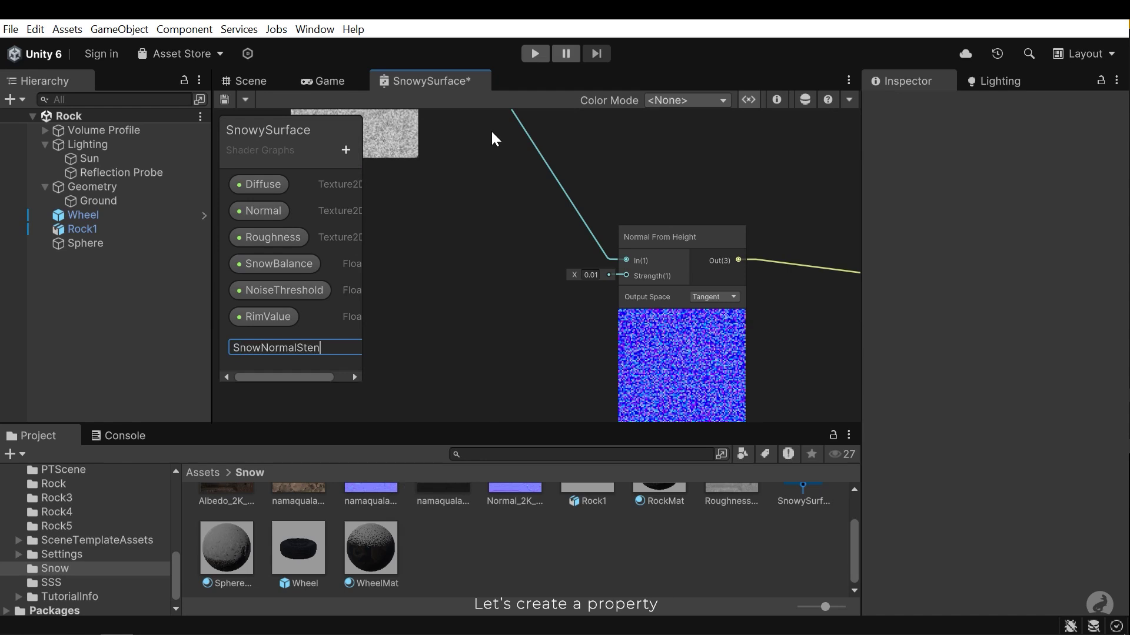
text(gth)
key(Return)
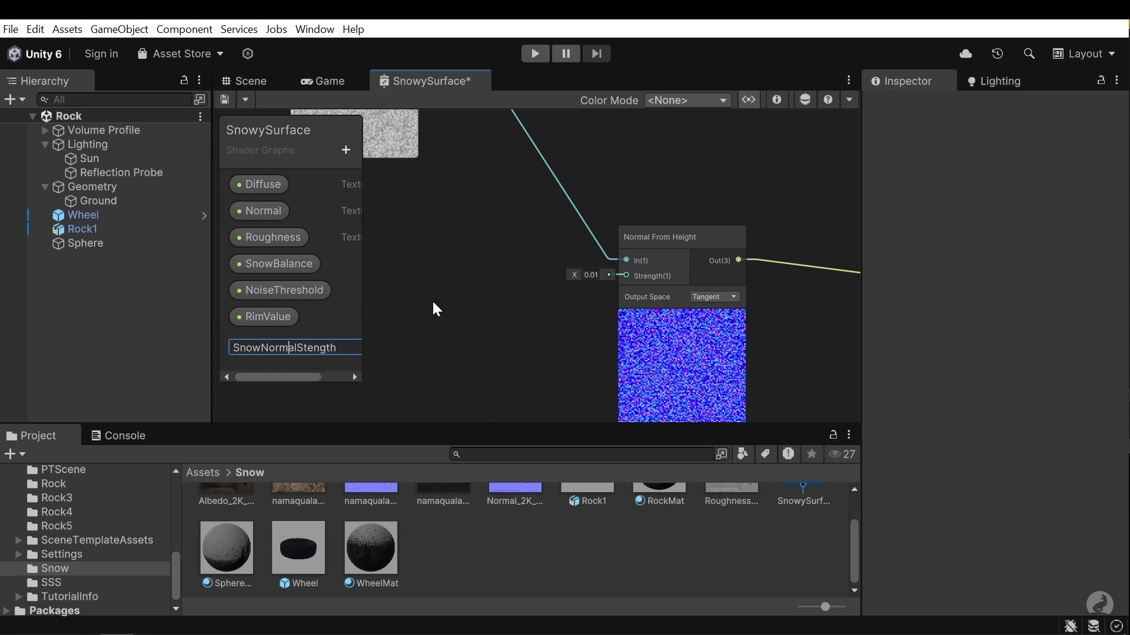
text(r)
key(Return)
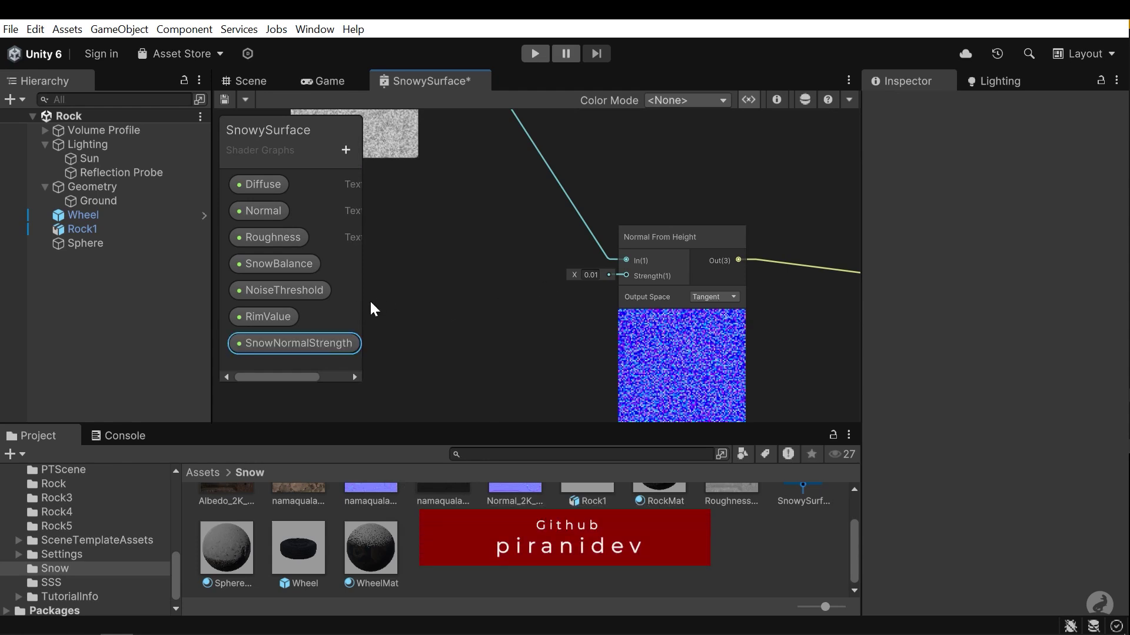
Connect the SnowNormalStrength property to the Normal From Height node's Strength input and save the shader.
drag(335, 343, 641, 275)
drag(538, 310, 503, 299)
scroll(588, 294, down, 3)
middle_drag(681, 300, 585, 293)
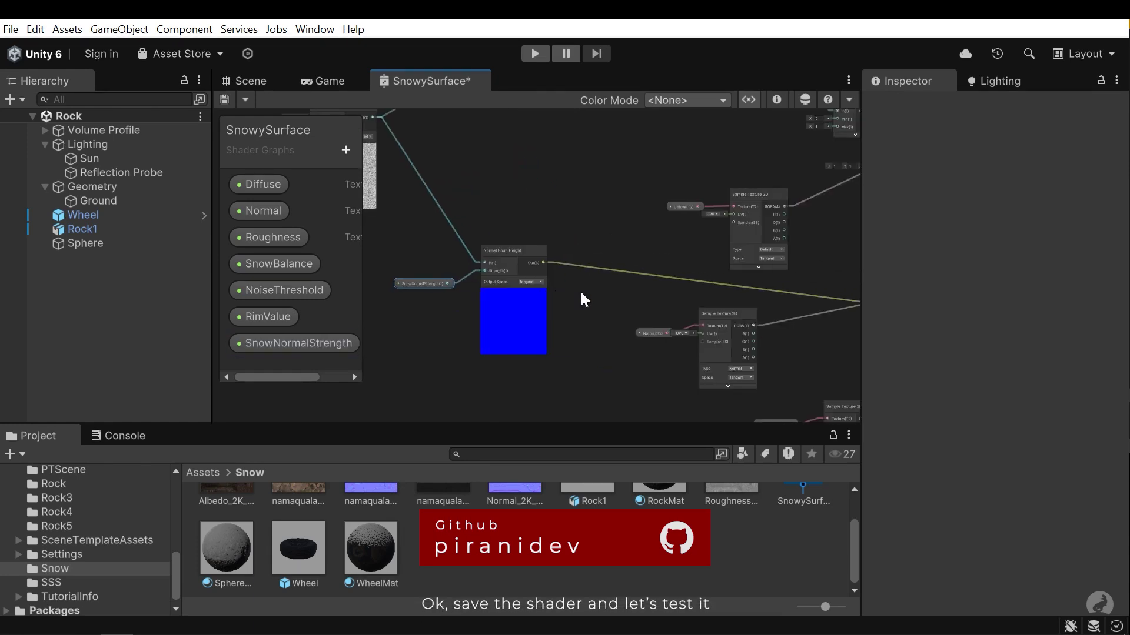
click(224, 100)
scroll(714, 237, down, 2)
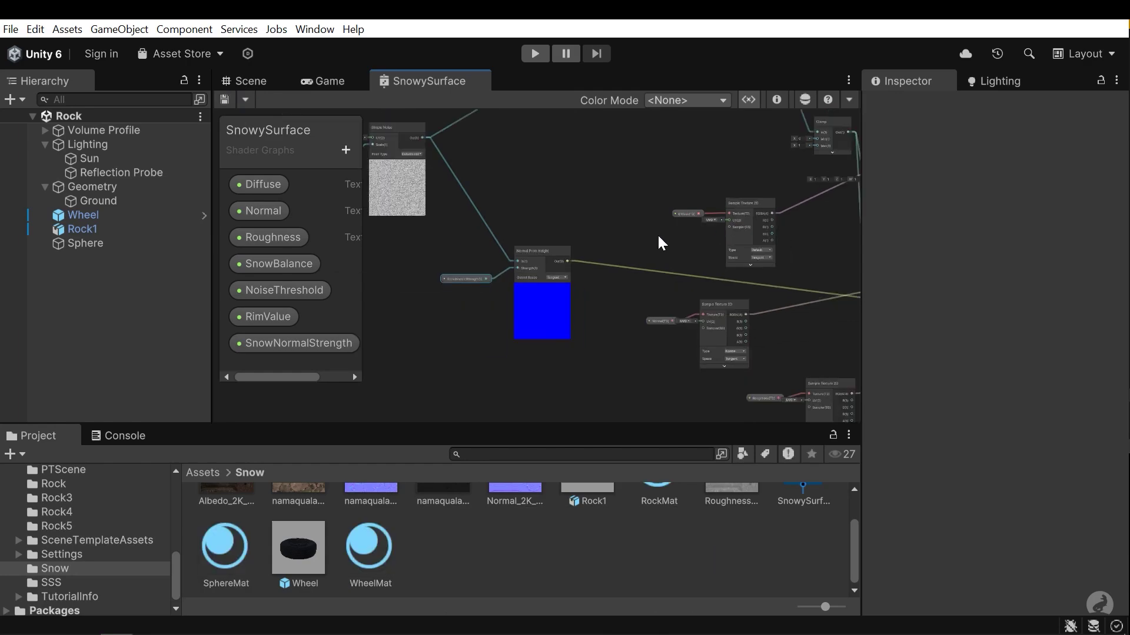
In the scene, set SnowBalance to 7.41 and RimValue to 0.65 on the WheelMat material.
click(268, 82)
right_drag(556, 255, 511, 275)
key(w)
alt+drag(511, 274, 595, 333)
click(577, 321)
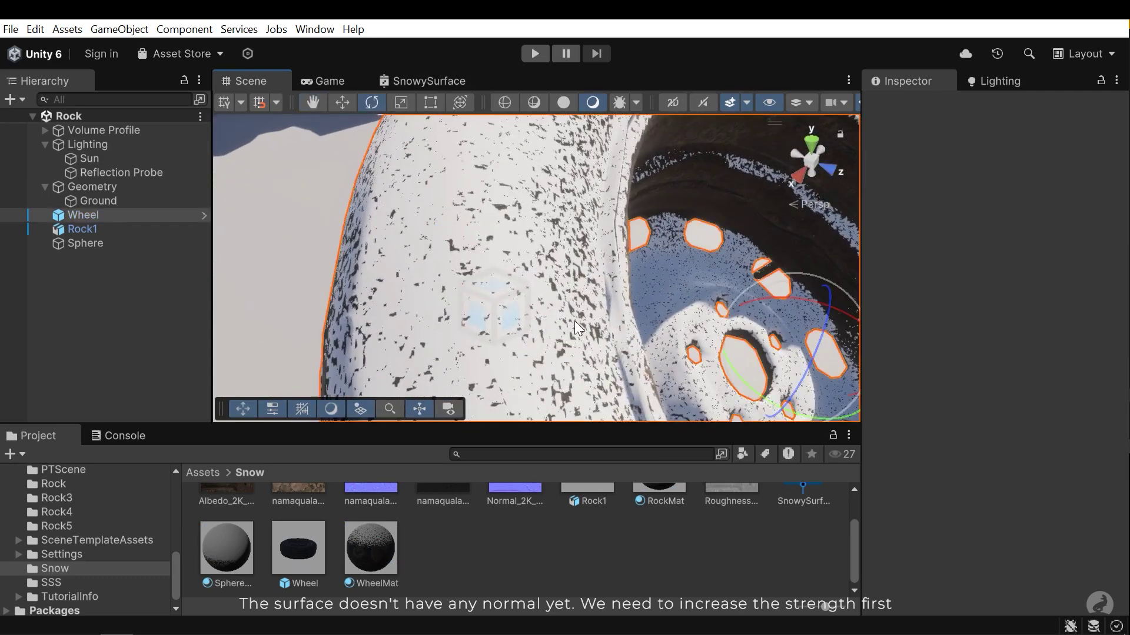
click(556, 520)
click(366, 554)
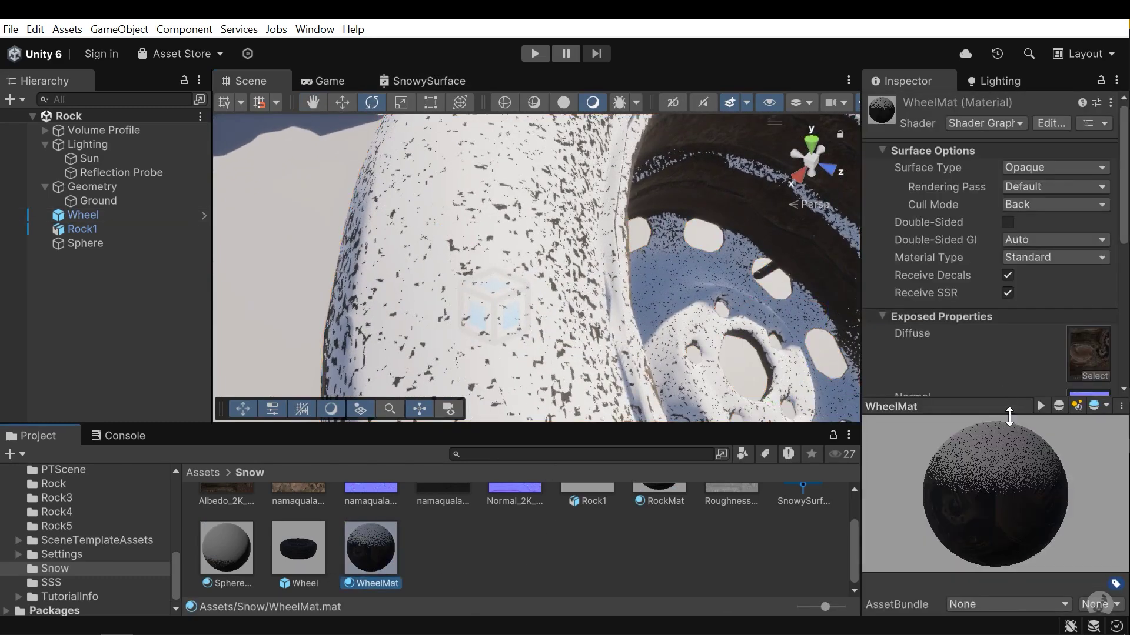
scroll(1000, 270, down, 8)
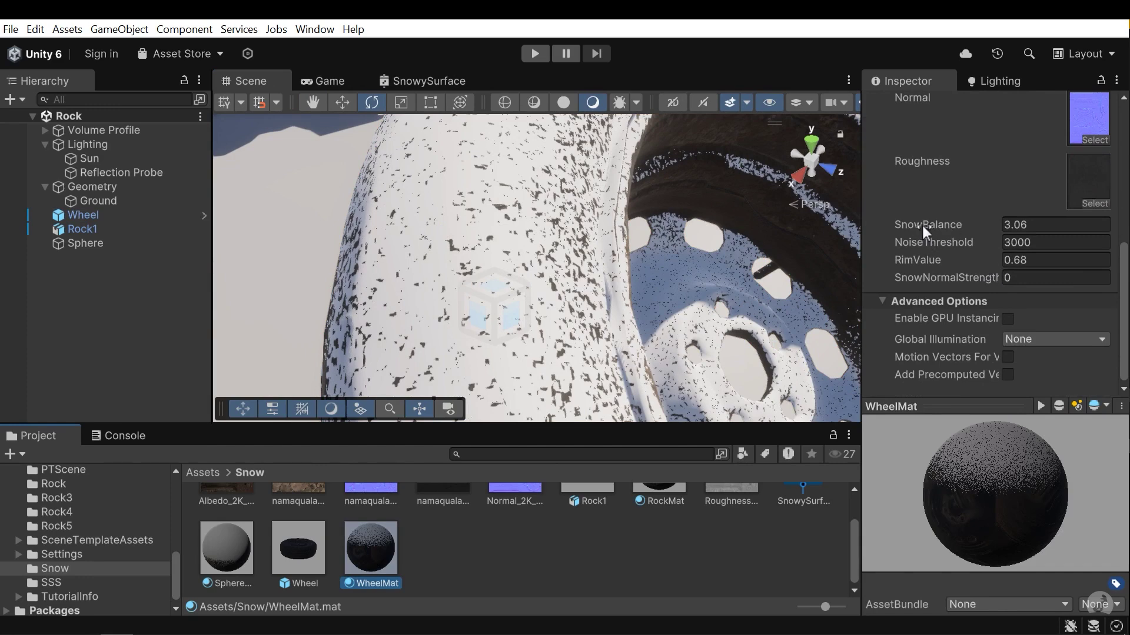
drag(922, 227, 994, 236)
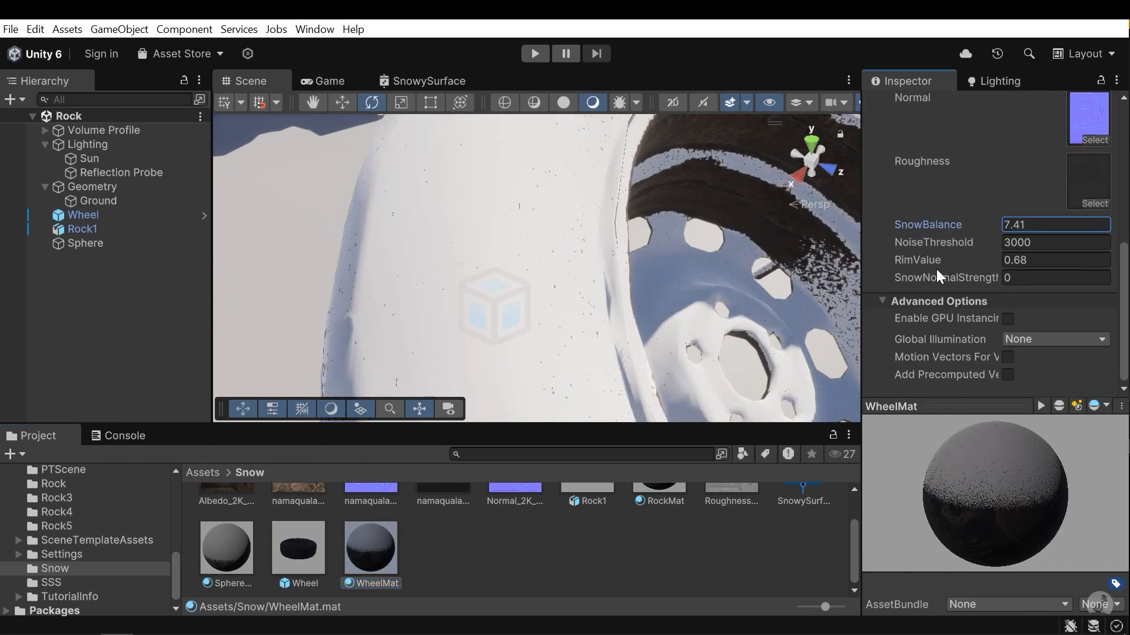
mouse_move(934, 264)
mouse_down()
mouse_move(899, 253)
mouse_move(930, 267)
mouse_move(897, 273)
mouse_move(948, 276)
mouse_move(933, 281)
mouse_move(946, 287)
mouse_up()
Try SnowNormalStrength values such as 0.005 and 0.9 on WheelMat and inspect the wheel's snow surface.
click(1042, 278)
text(0.005)
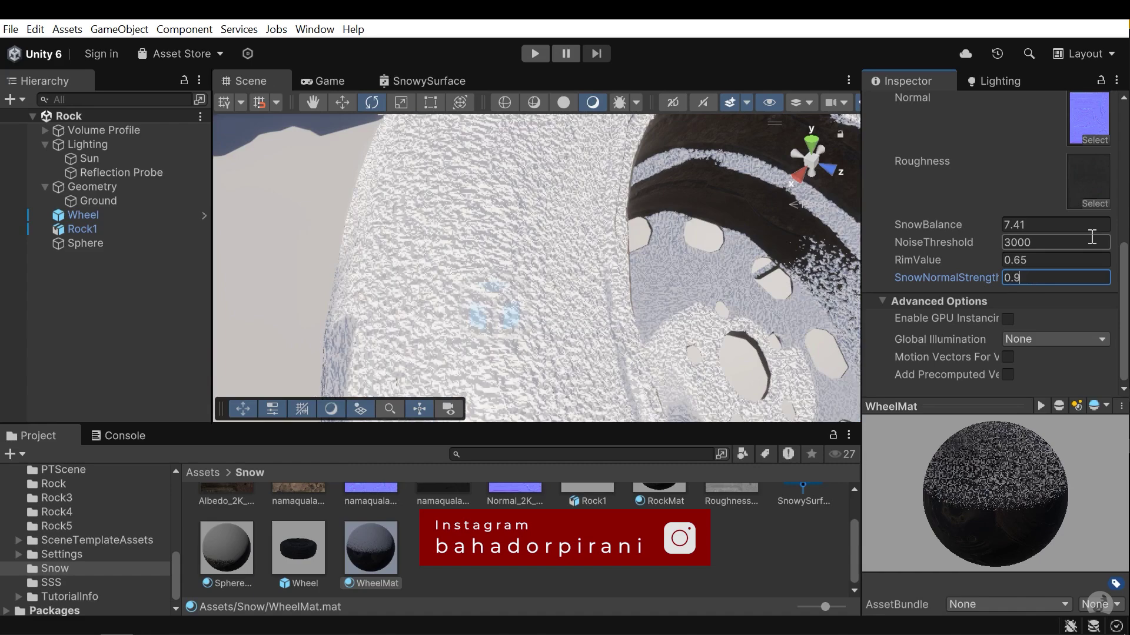
key(BackSpace)
text(4)
scroll(659, 215, down, 5)
alt+drag(647, 214, 628, 290)
scroll(860, 246, up, 5)
Set WheelMat's SnowNormalStrength to 0.0008.
click(1039, 277)
key(BackSpace)
text(90)
key(BackSpace)
key(BackSpace)
text(0)
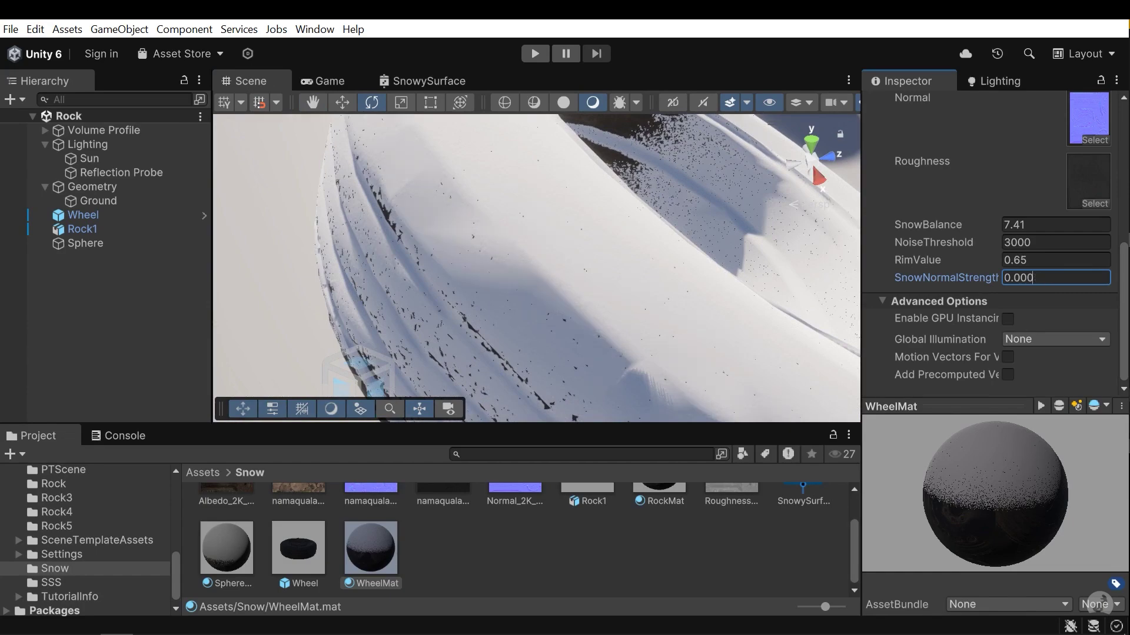
text(59)
Set SnowNormalStrength to 0.005 on the RockMat material while viewing the rock.
key(s)
right_drag(533, 253, 601, 336)
key(w)
mouse_move(600, 335)
alt+mouse_down()
mouse_move(577, 254)
mouse_move(605, 338)
mouse_move(588, 353)
alt+mouse_up()
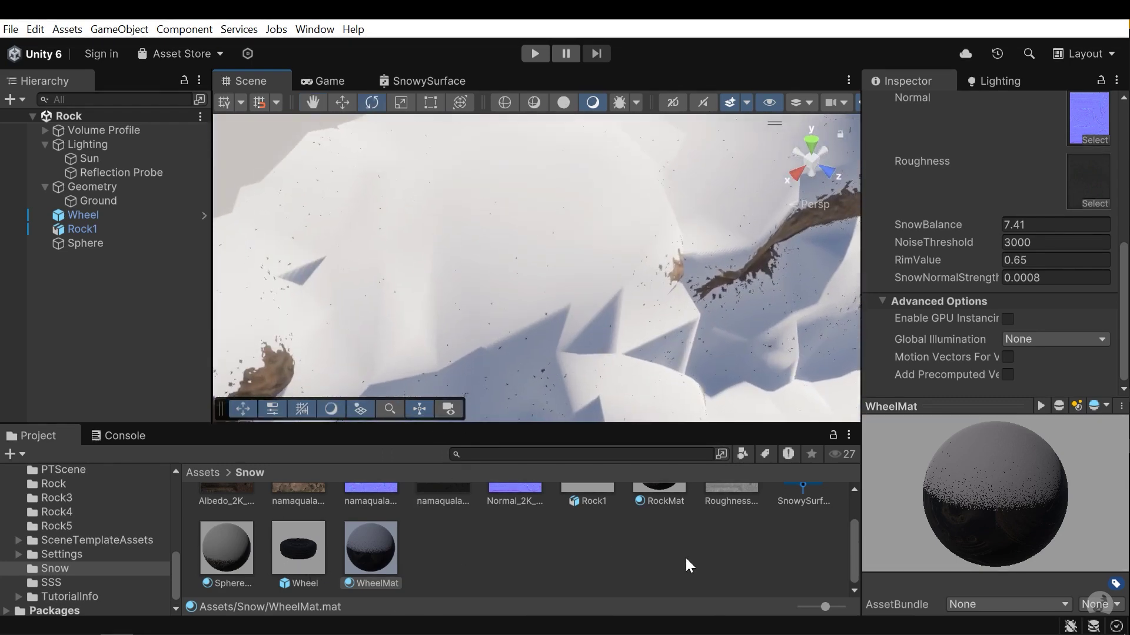
scroll(751, 527, up, 2)
click(674, 529)
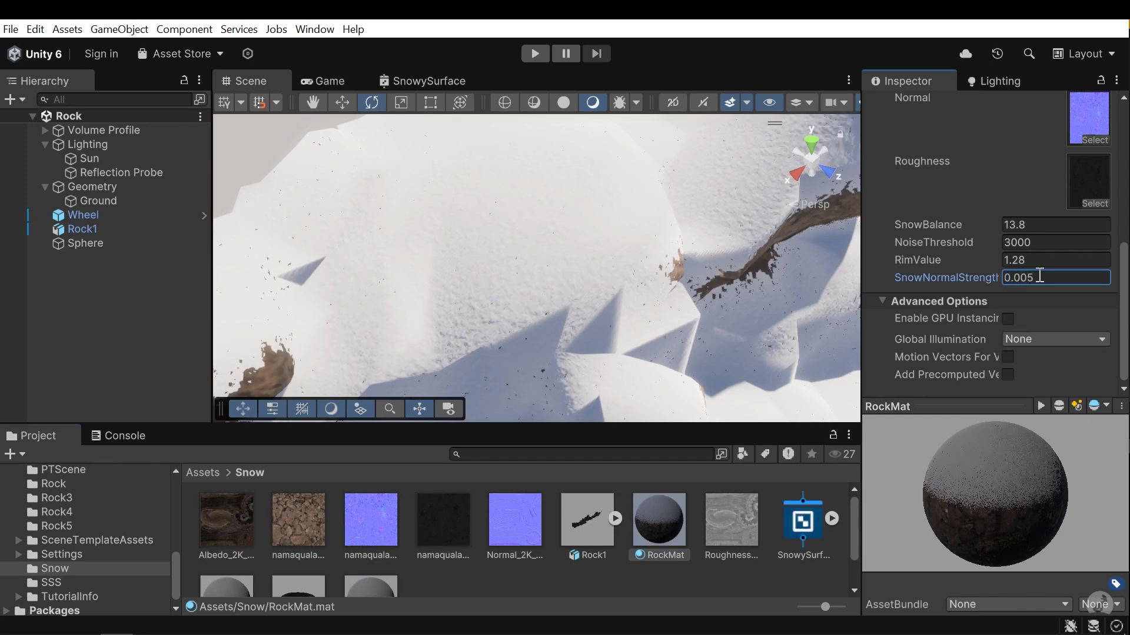
Set SnowNormalStrength to 0.003 on the SphereMat material while viewing the sphere.
right_drag(768, 306, 598, 19)
key(w)
key(s)
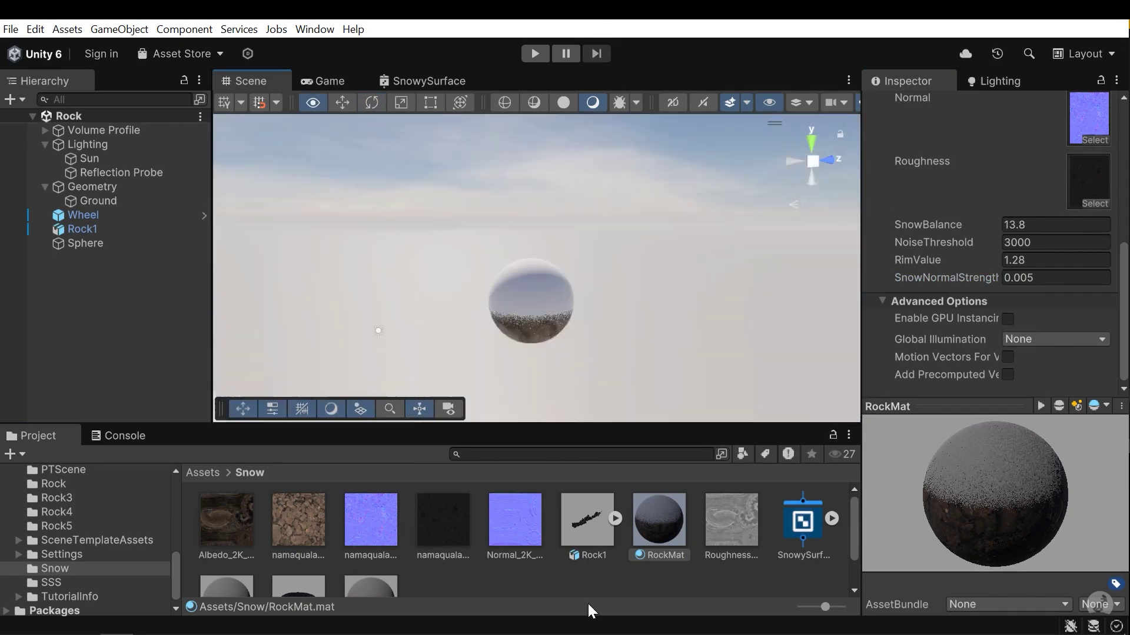
scroll(547, 252, up, 6)
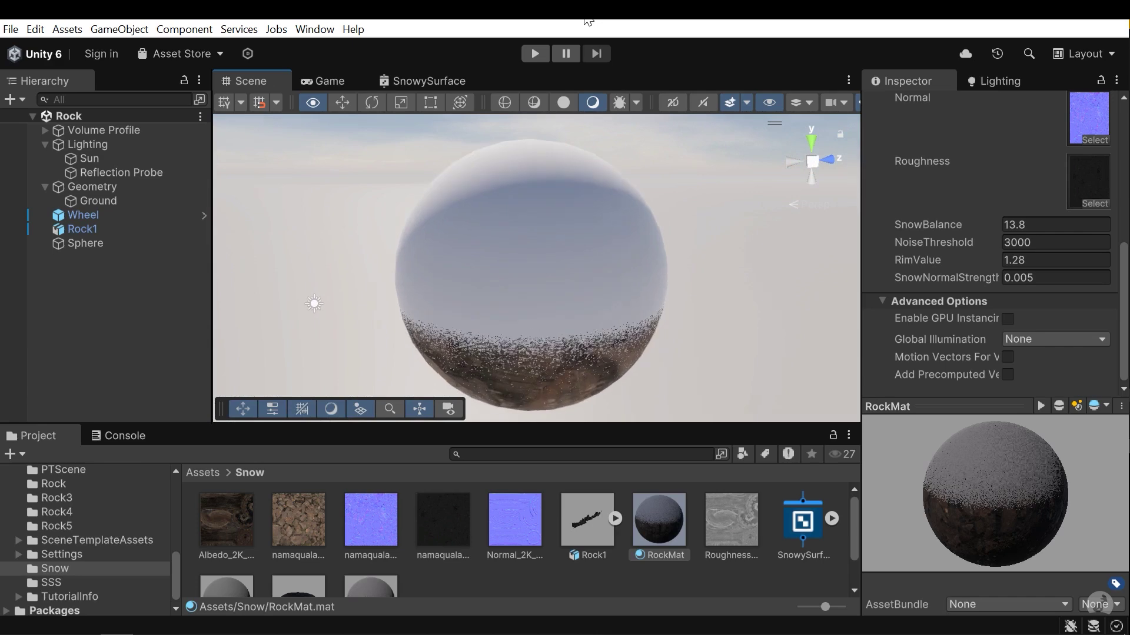
scroll(419, 469, down, 2)
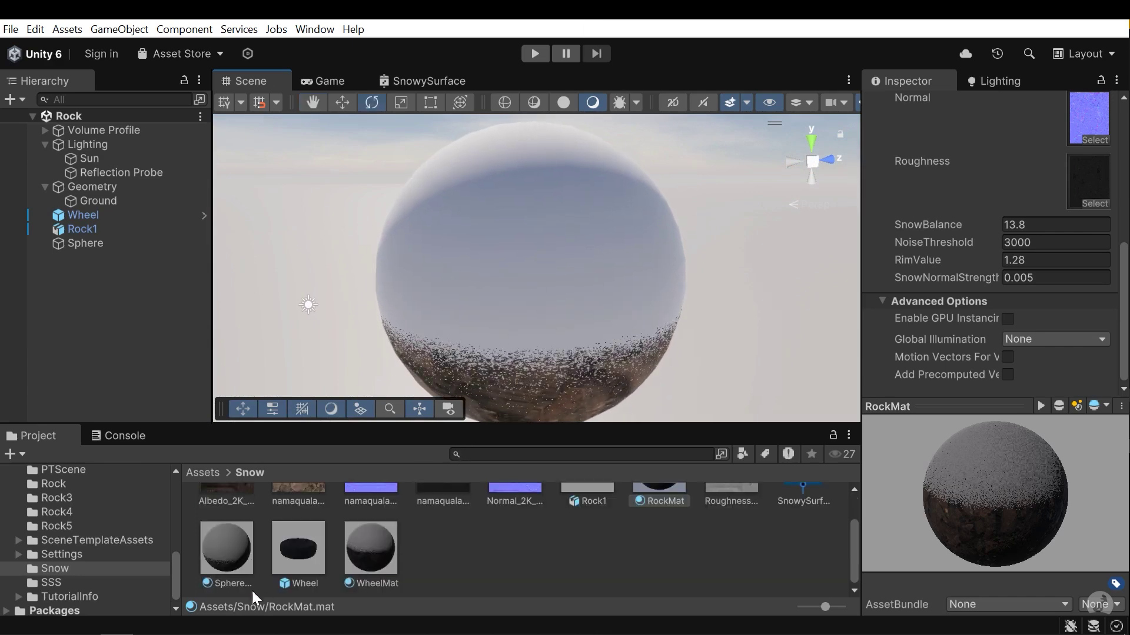
click(226, 547)
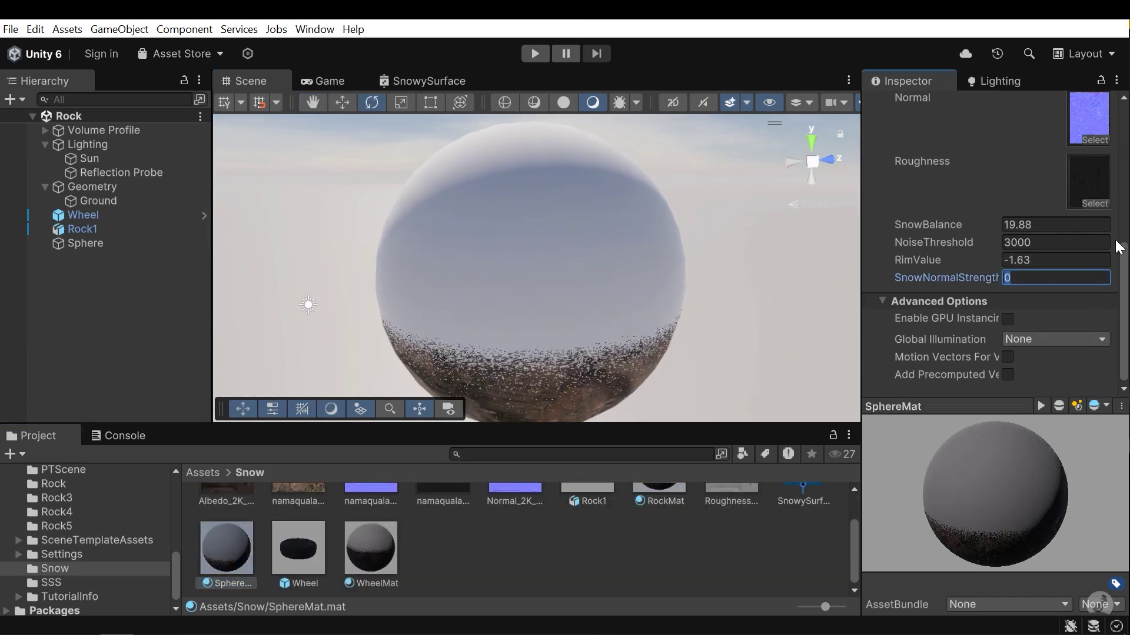
text(.005)
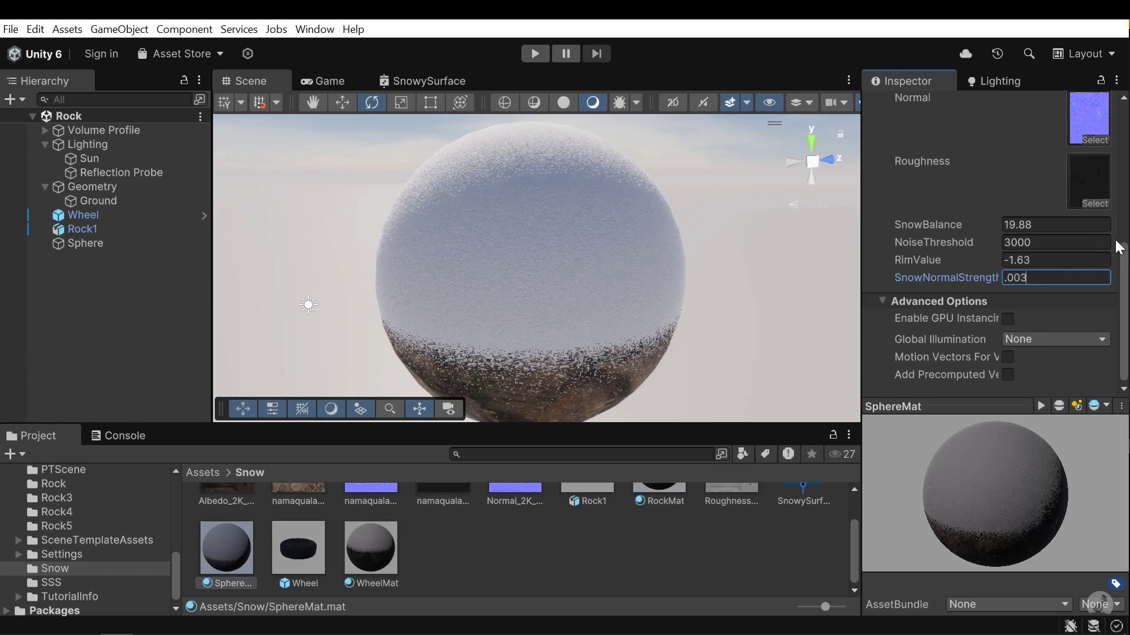
Inspect the snow's normal detail on the scene objects from several distances and angles.
right_drag(606, 206, 960, 200)
key(s)
right_drag(618, 272, 677, 271)
alt+drag(677, 271, 366, 292)
key(s)
right_drag(365, 293, 501, 265)
key(a)
click(611, 188)
right_drag(608, 246, 650, 224)
key(w)
right_drag(560, 258, 546, 350)
key(w)
key(a)
alt+drag(546, 350, 538, 286)
alt+drag(608, 277, 559, 243)
In the SnowySurface graph, move the Roughness property and its Sample Texture 2D node farther from the Fragment block.
click(461, 86)
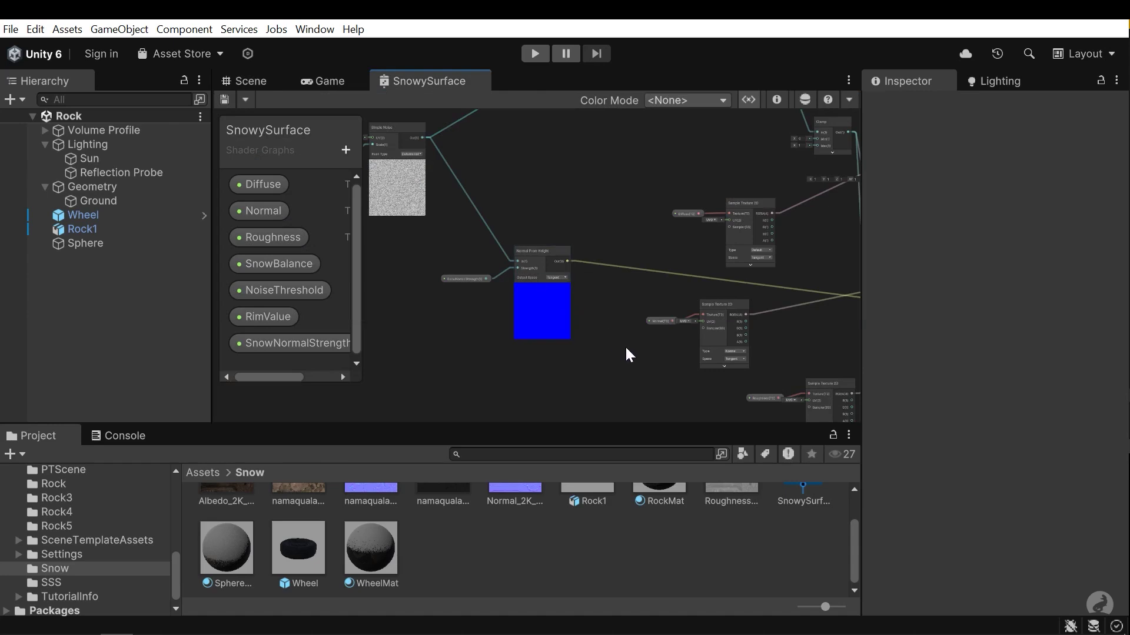
middle_drag(627, 342, 573, 283)
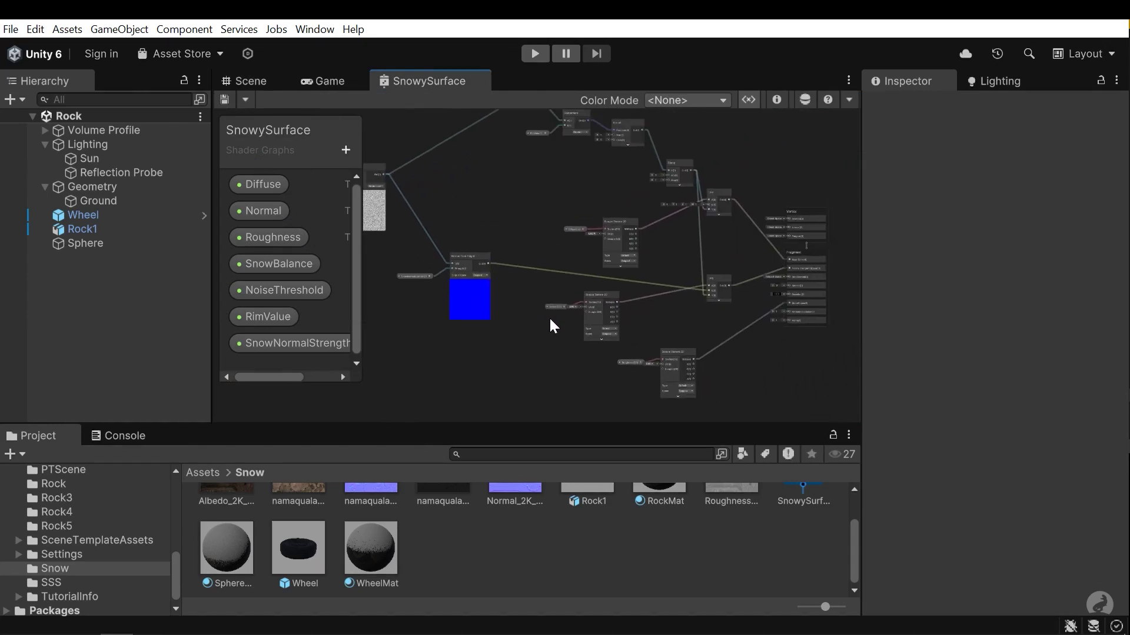
scroll(736, 309, up, 8)
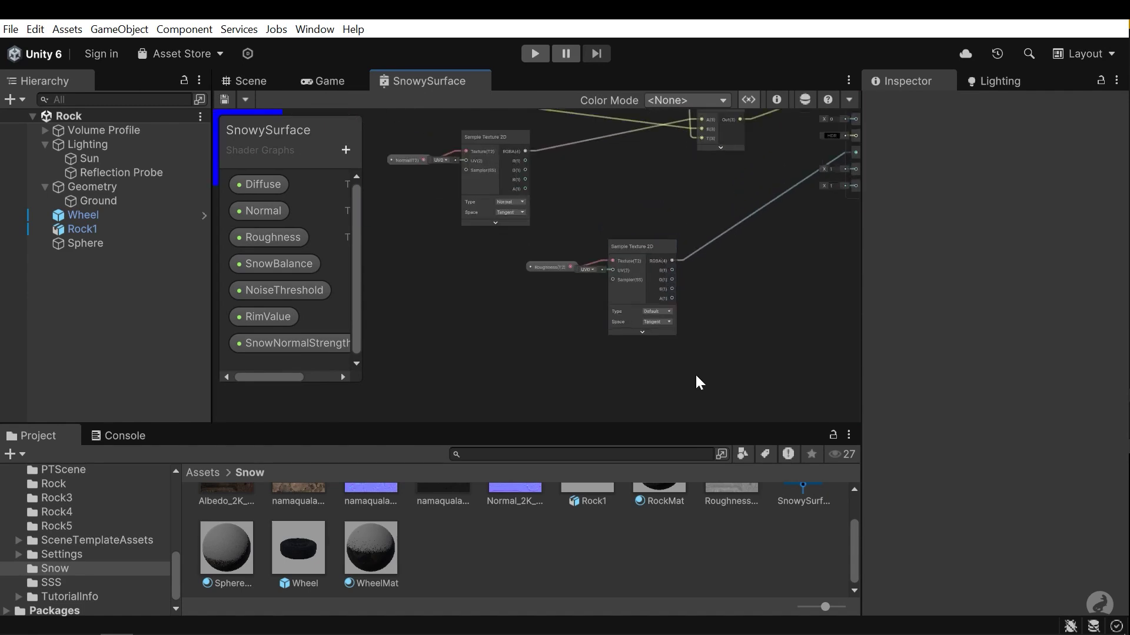
drag(538, 267, 538, 267)
drag(640, 255, 504, 324)
click(618, 268)
middle_drag(654, 262, 525, 394)
middle_drag(562, 310, 564, 230)
middle_drag(595, 176, 604, 157)
Add a Lerp node for roughness, collapse its preview and place it below the normal map's Lerp node.
key(space)
text(lerp)
key(Return)
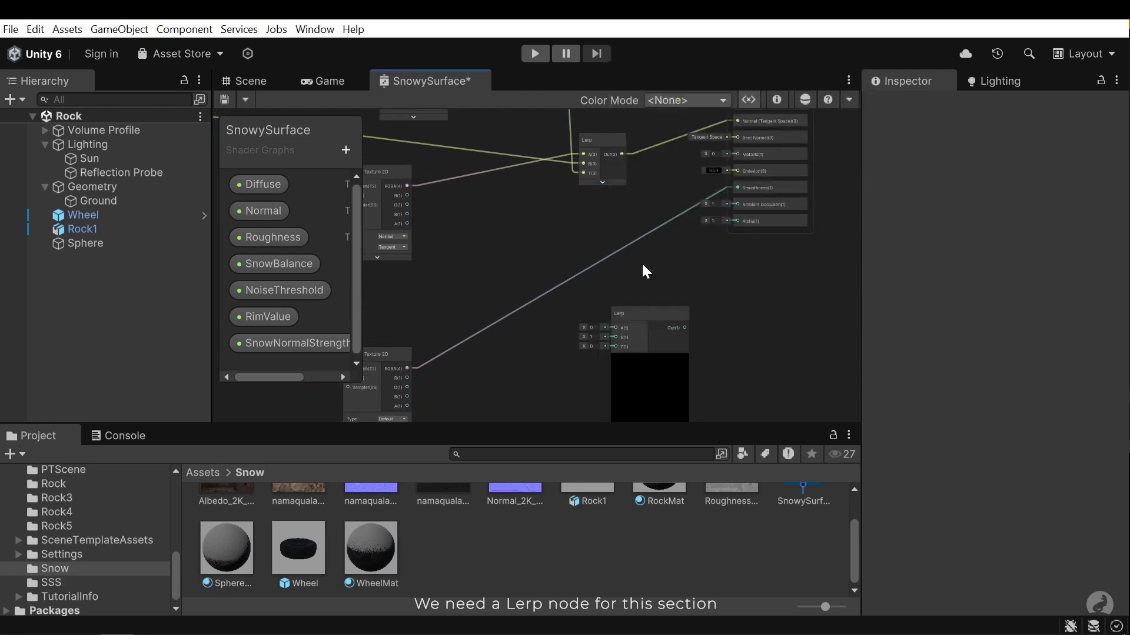
click(650, 359)
drag(638, 315, 604, 321)
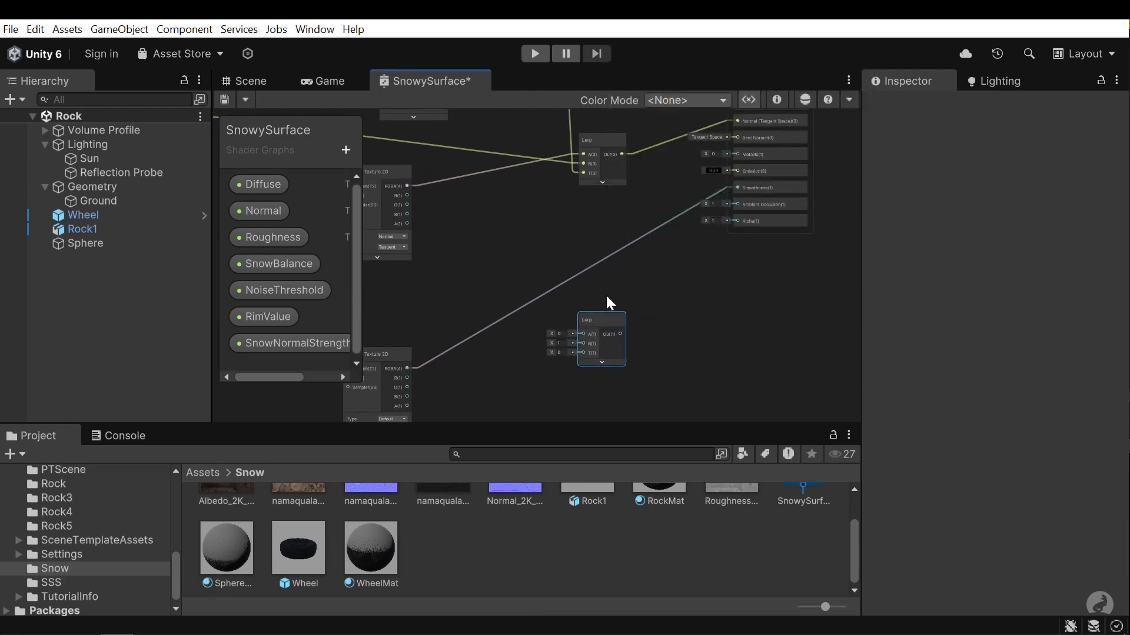
Connect the snow mask from the Clamp node's output to the T input of the new roughness Lerp.
middle_drag(581, 195, 585, 363)
middle_drag(535, 179, 545, 250)
drag(563, 162, 595, 205)
scroll(659, 344, down, 2)
scroll(622, 359, up, 2)
scroll(576, 379, down, 2)
scroll(511, 389, up, 2)
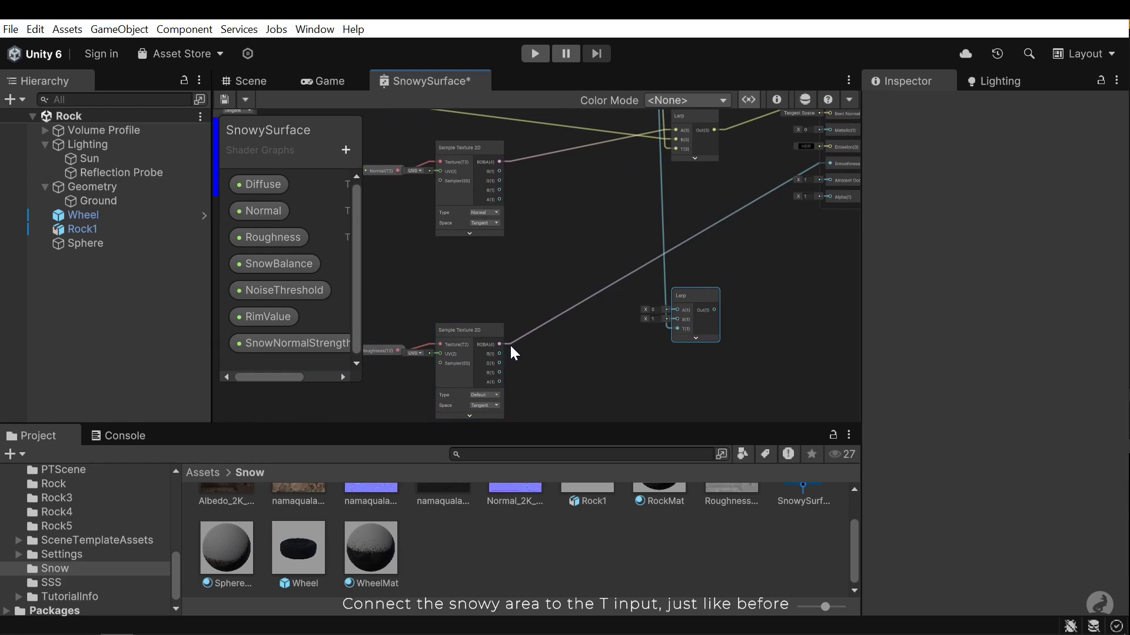
Connect the roughness texture's RGBA output to the A input of the roughness Lerp.
drag(501, 344, 677, 289)
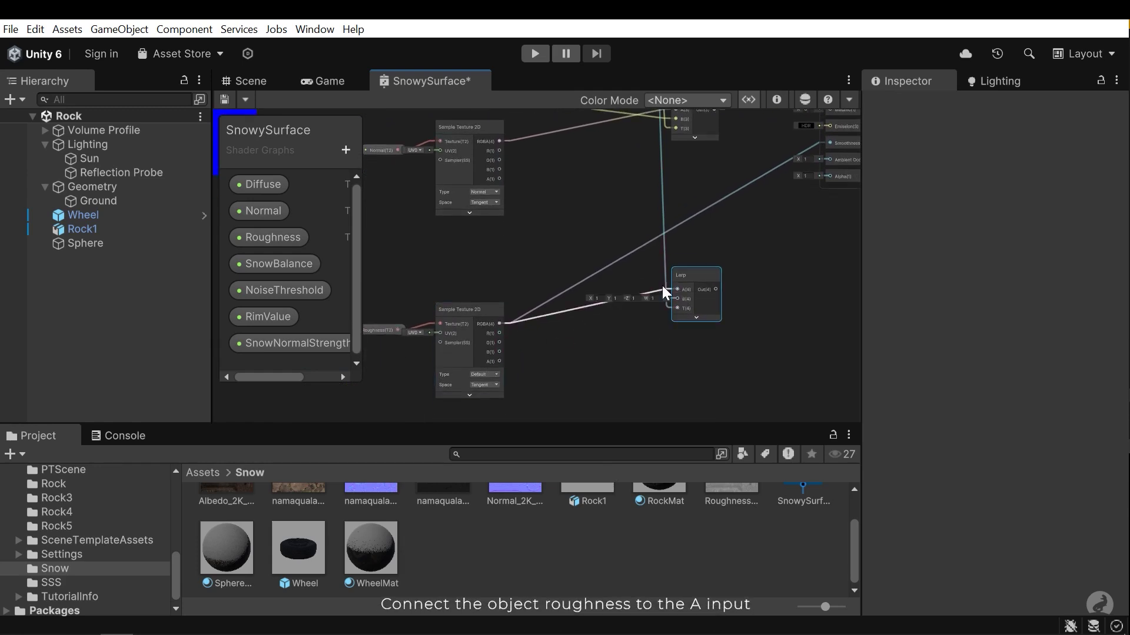
scroll(668, 286, up, 3)
middle_drag(588, 310, 644, 341)
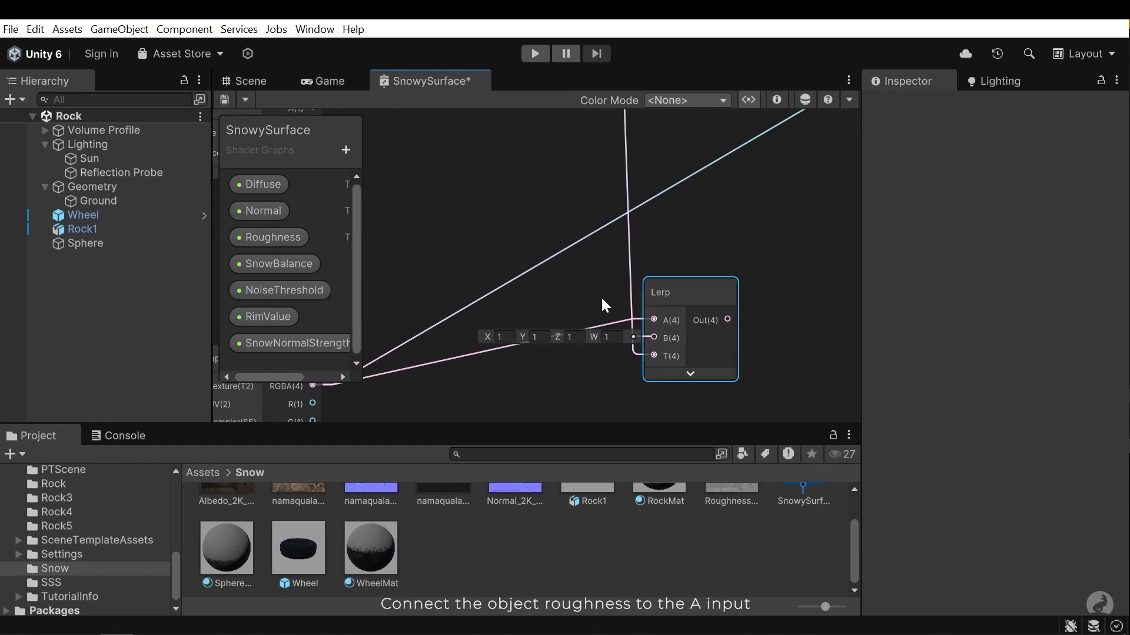
scroll(624, 332, down, 3)
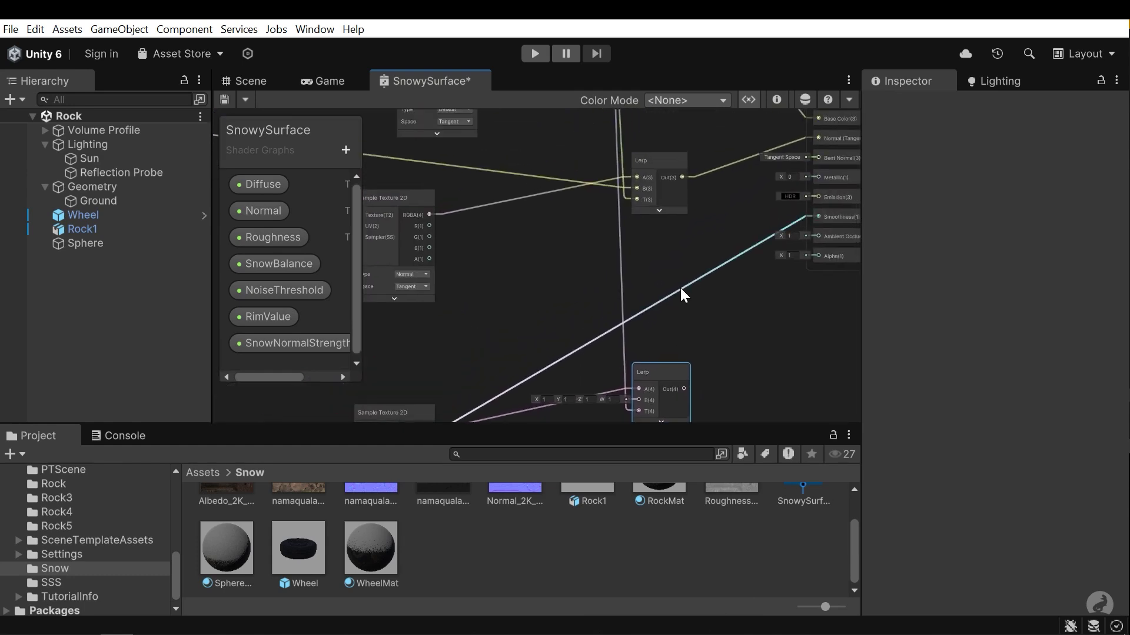
middle_drag(696, 374, 649, 274)
scroll(614, 295, up, 2)
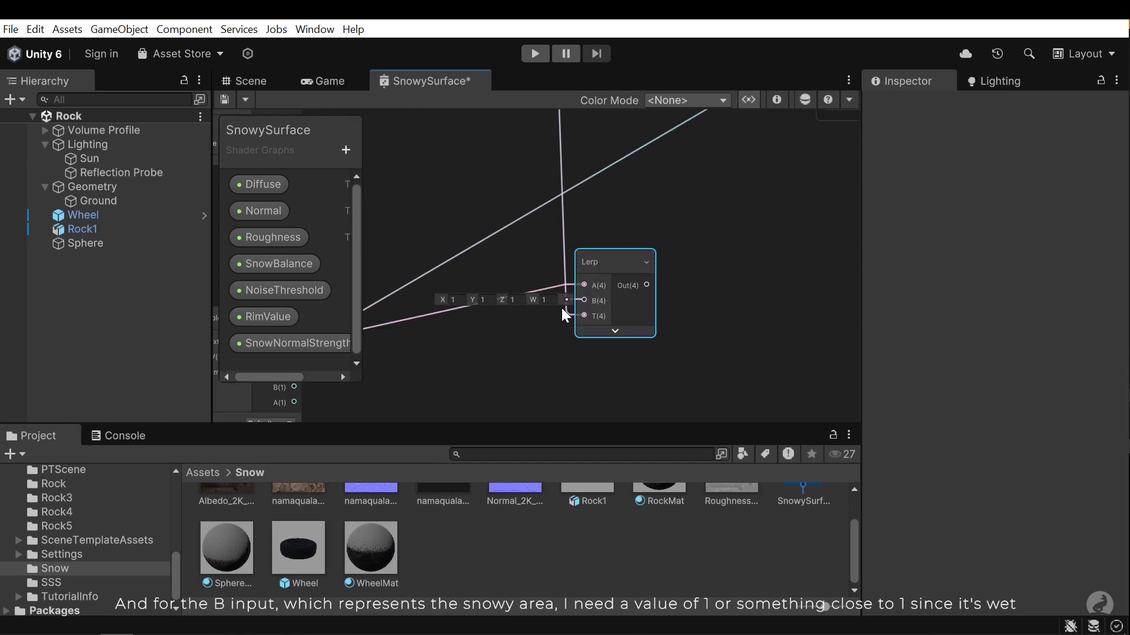
Connect the roughness Lerp's output to the Fragment block's Smoothness input and save the shader graph.
middle_drag(704, 211, 639, 333)
scroll(639, 333, down, 2)
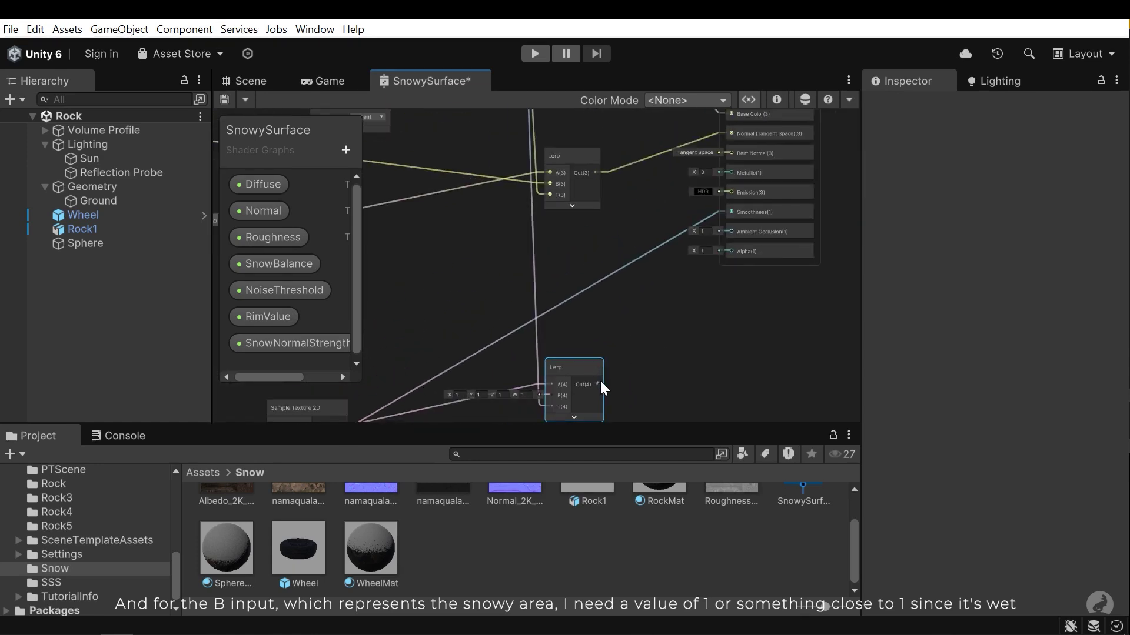
drag(599, 380, 712, 126)
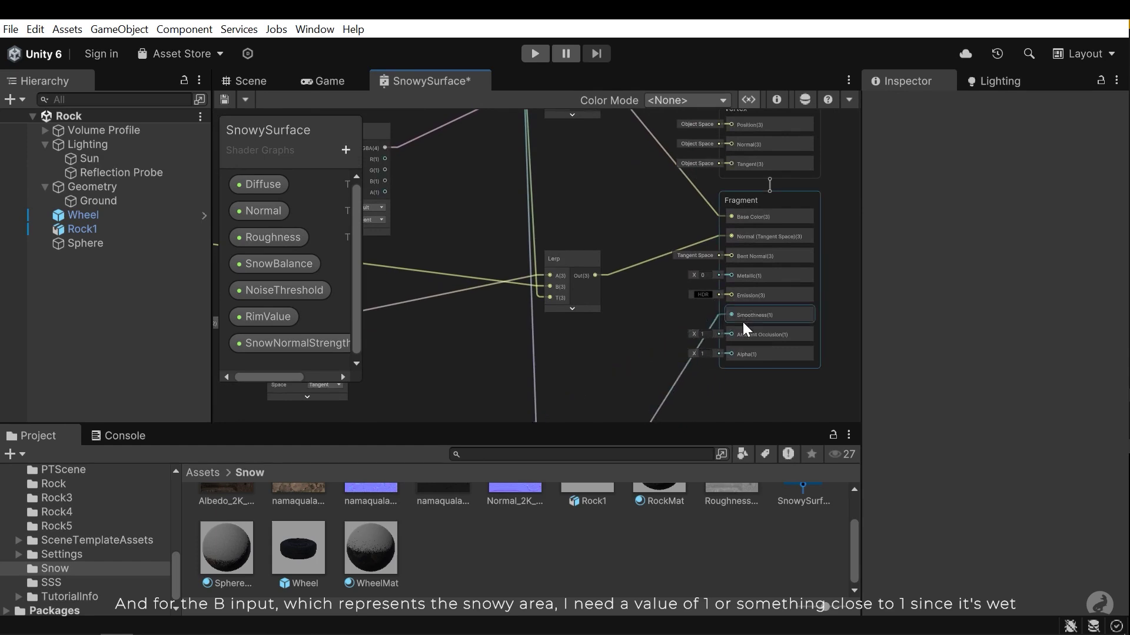
middle_drag(697, 319, 675, 239)
scroll(649, 260, down, 5)
middle_drag(601, 257, 619, 273)
scroll(619, 274, up, 2)
click(224, 100)
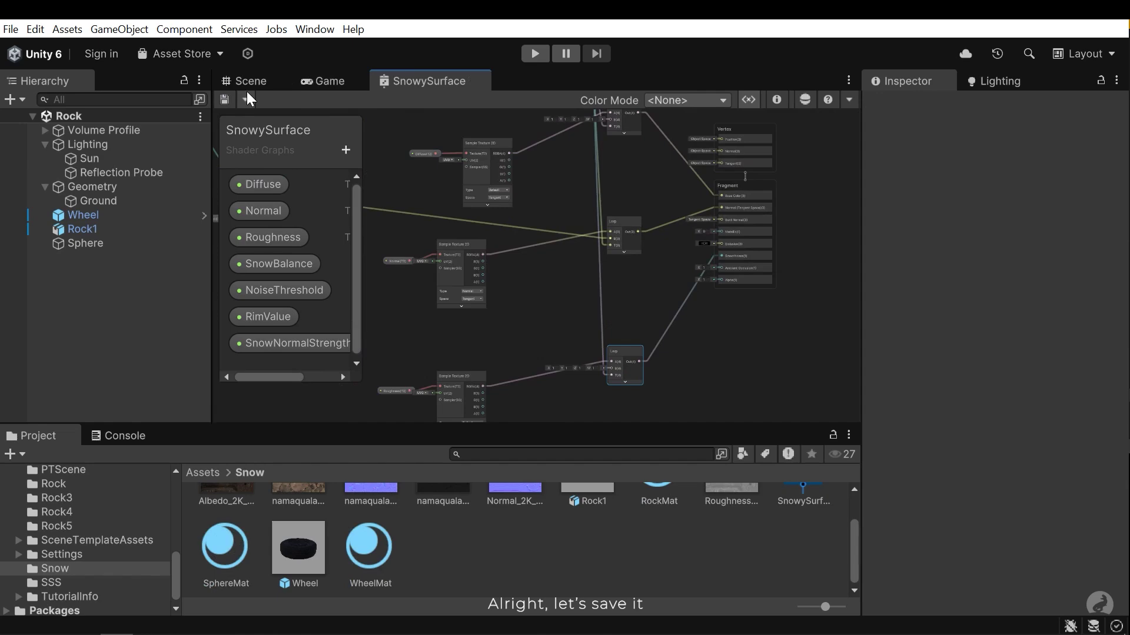
In the scene, examine how the snow's smoothness looks on the rock, wheel and sphere.
click(247, 81)
middle_drag(534, 270, 528, 251)
alt+right_drag(493, 247, 779, 342)
alt+drag(779, 343, 672, 253)
key(w)
right_drag(672, 253, 656, 237)
alt+drag(655, 237, 853, 318)
right_drag(852, 318, 257, 335)
middle_drag(632, 264, 644, 263)
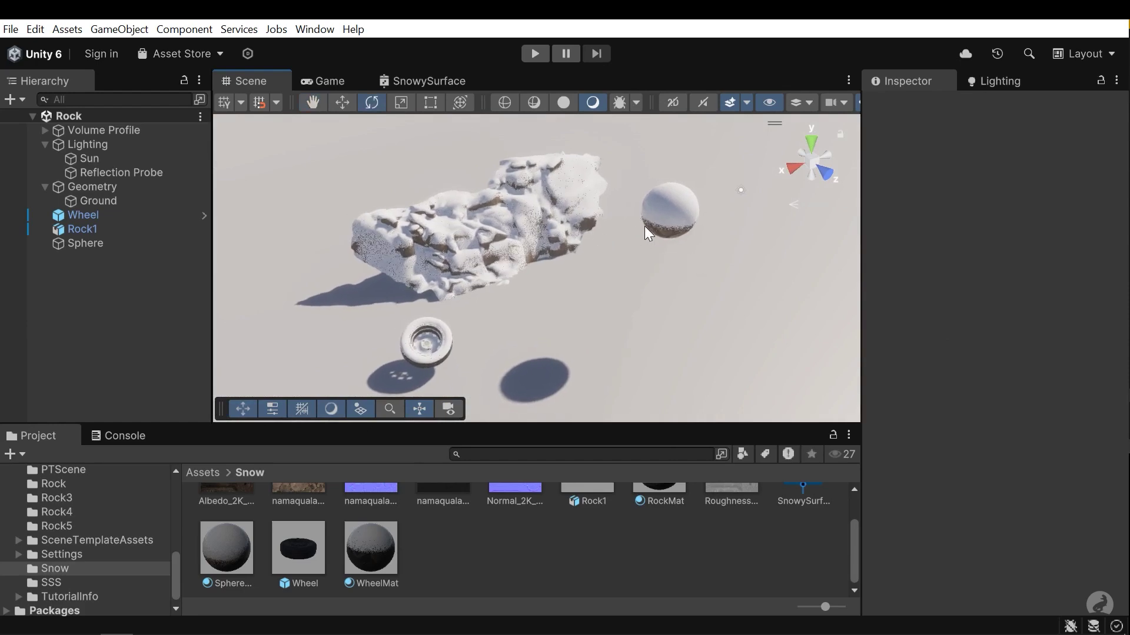
alt+drag(667, 286, 790, 304)
right_drag(790, 305, 790, 287)
key(w)
right_drag(583, 300, 561, 292)
key(w)
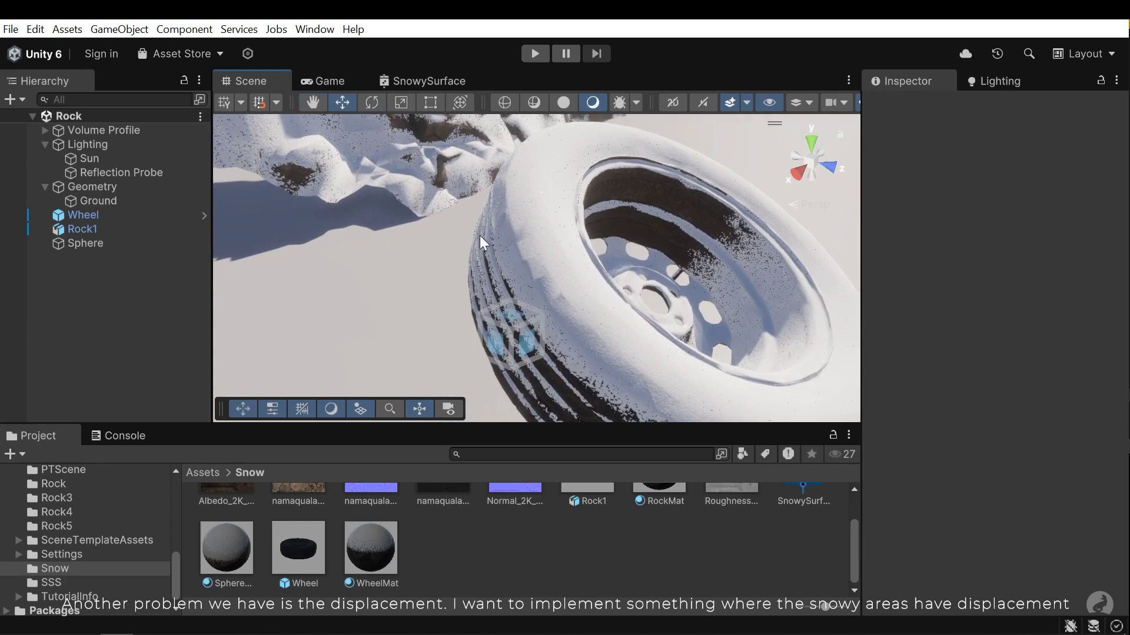
scroll(486, 225, down, 8)
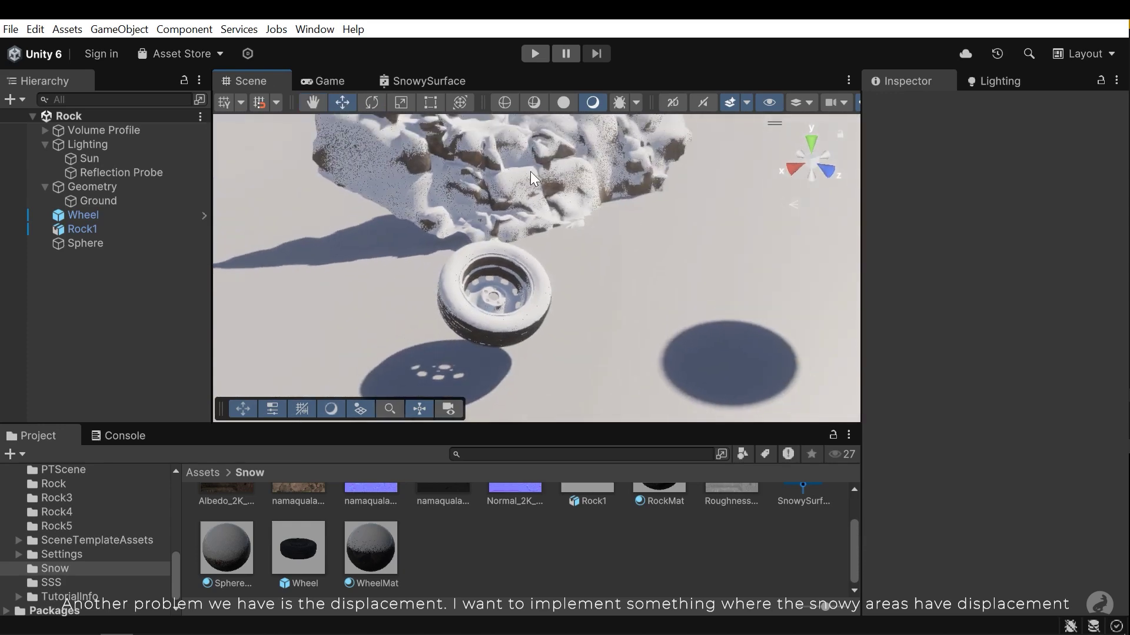
Enable Tessellation in the SnowySurface graph's HDRP surface options.
click(428, 82)
scroll(655, 204, up, 6)
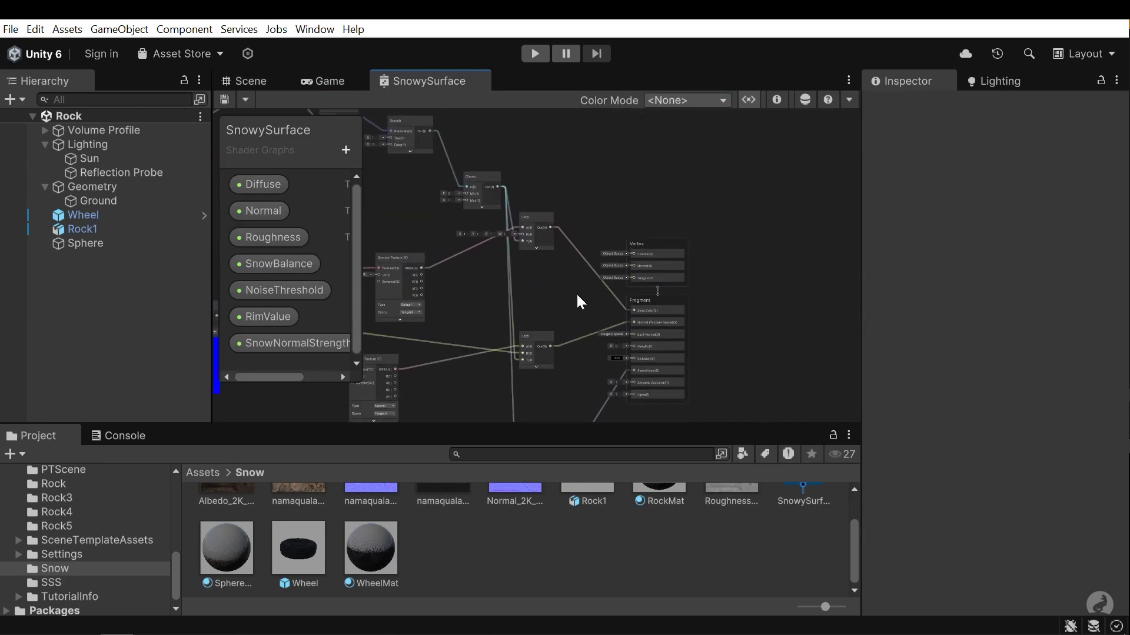
click(581, 248)
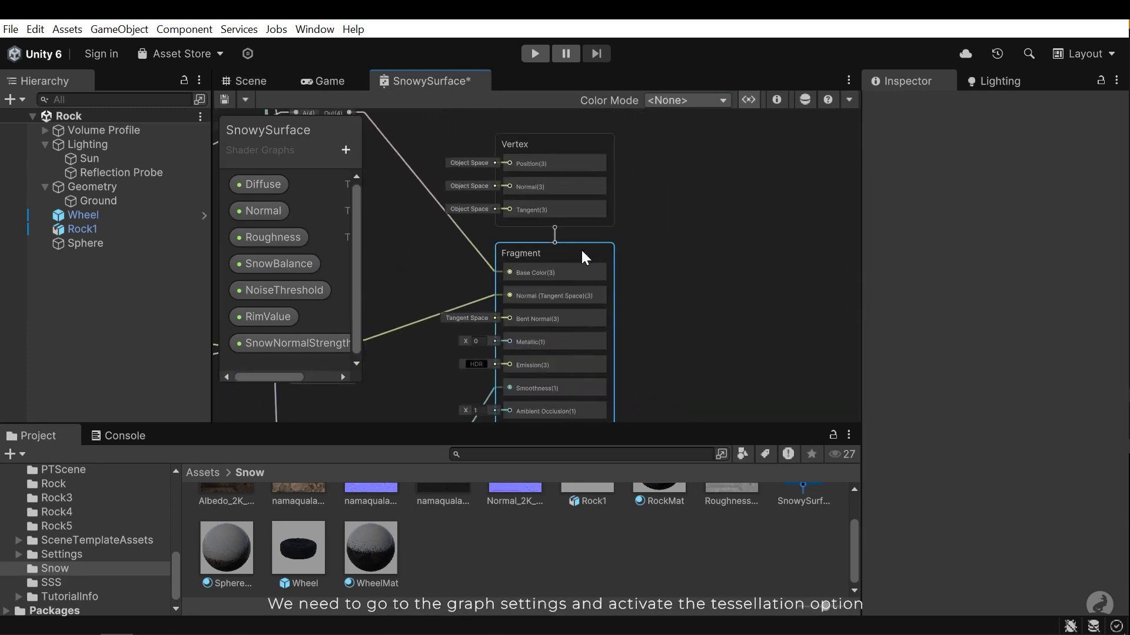
click(777, 100)
click(740, 168)
scroll(765, 303, down, 2)
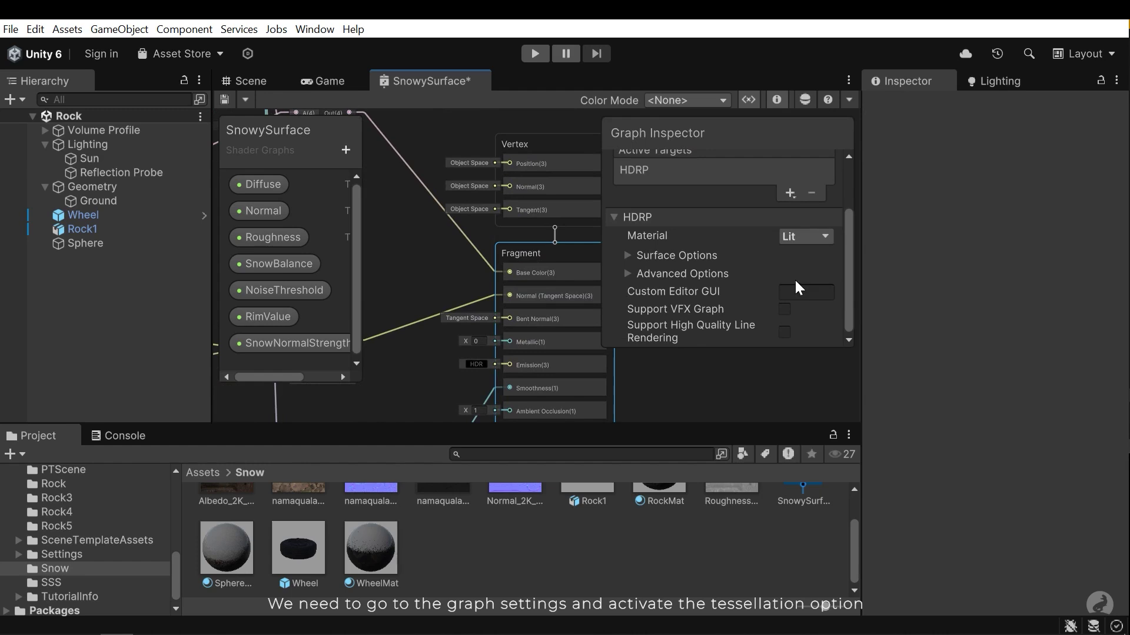
click(677, 254)
scroll(694, 265, down, 8)
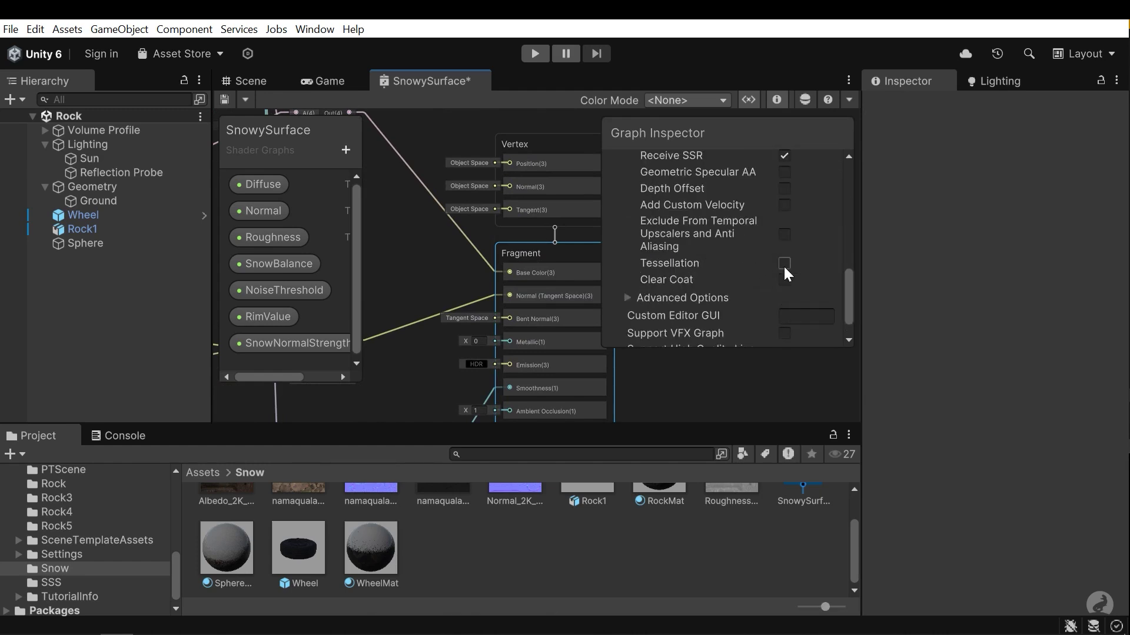
click(784, 264)
scroll(797, 298, down, 1)
scroll(801, 264, up, 1)
click(777, 100)
Separate the Vertex and Fragment blocks, move them farther from the Lerp nodes, and save the graph.
middle_drag(618, 222, 691, 323)
drag(625, 266, 626, 225)
scroll(652, 309, up, 1)
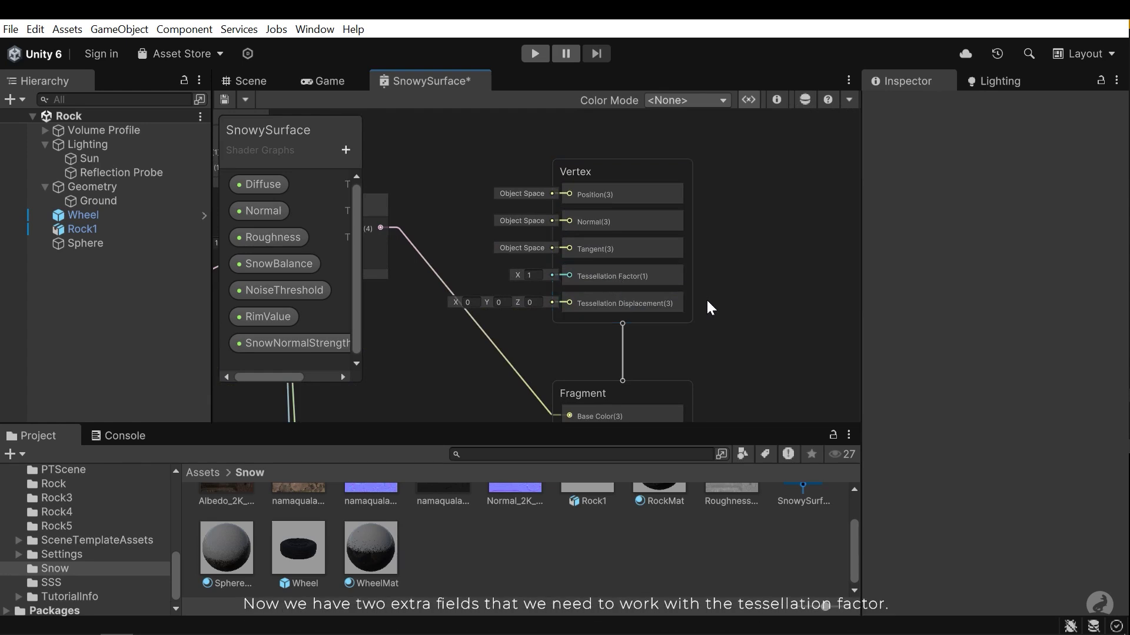
scroll(682, 342, down, 4)
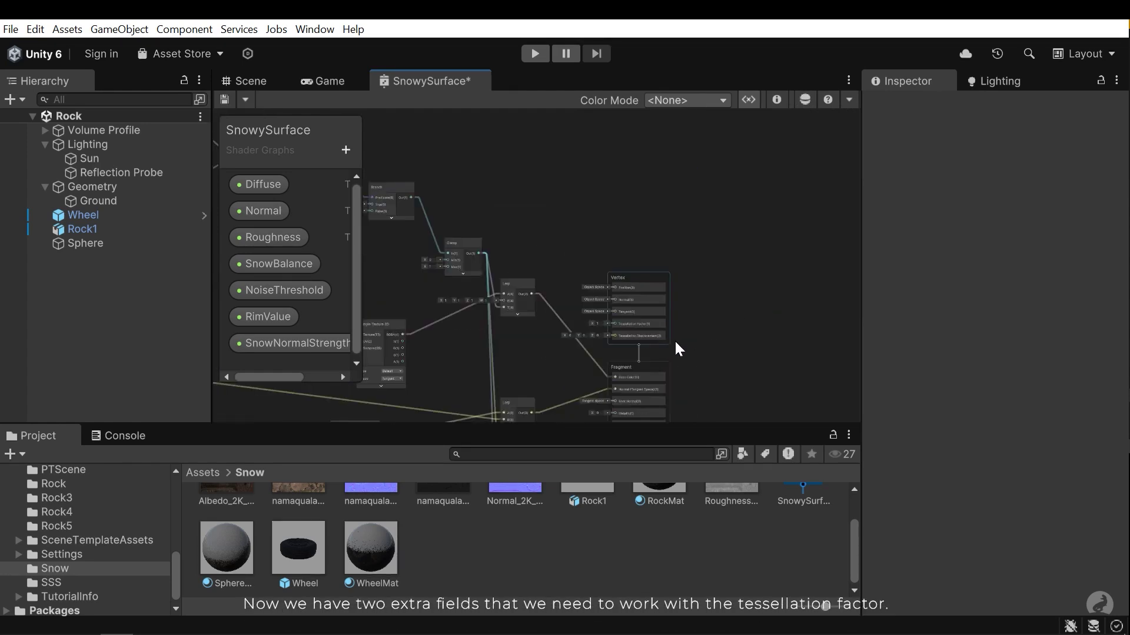
middle_drag(623, 237, 662, 340)
drag(573, 193, 736, 254)
click(638, 200)
middle_drag(643, 266, 794, 289)
key(ctrl+s)
scroll(706, 330, up, 2)
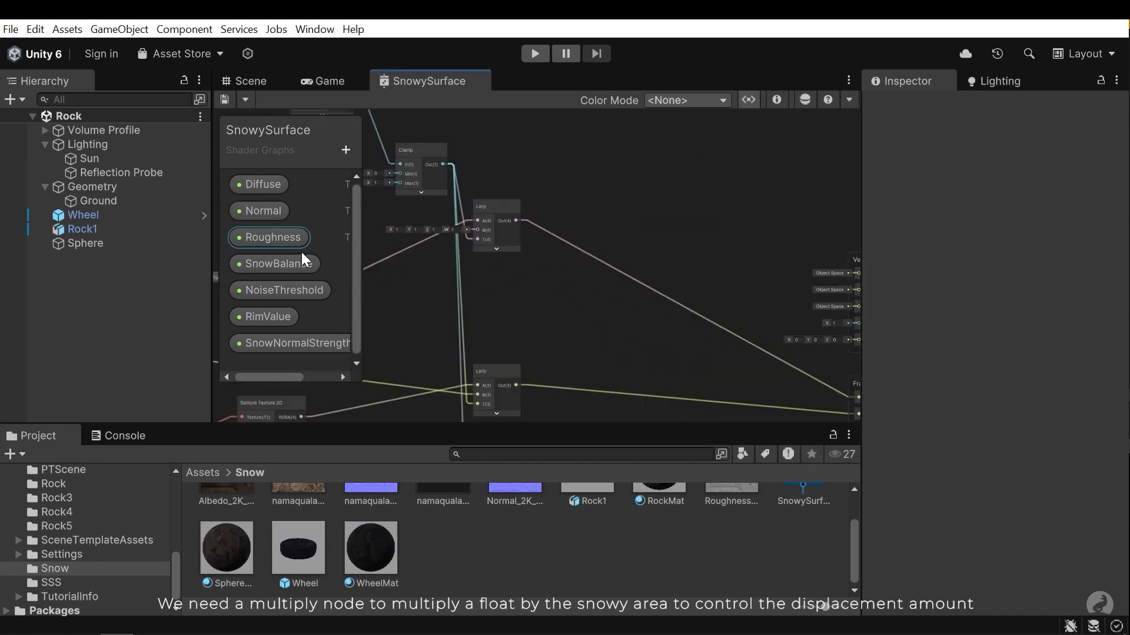
Add a Multiply node between the Lerp nodes and the Vertex block and collapse its preview.
scroll(612, 281, down, 3)
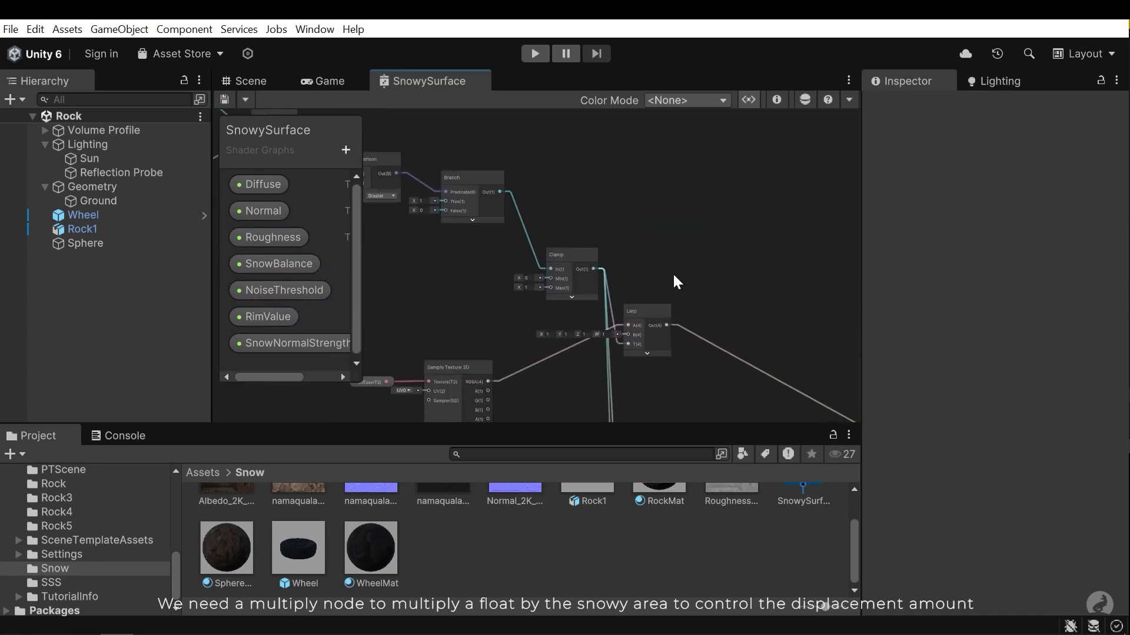
scroll(596, 241, up, 3)
key(space)
text(mui)
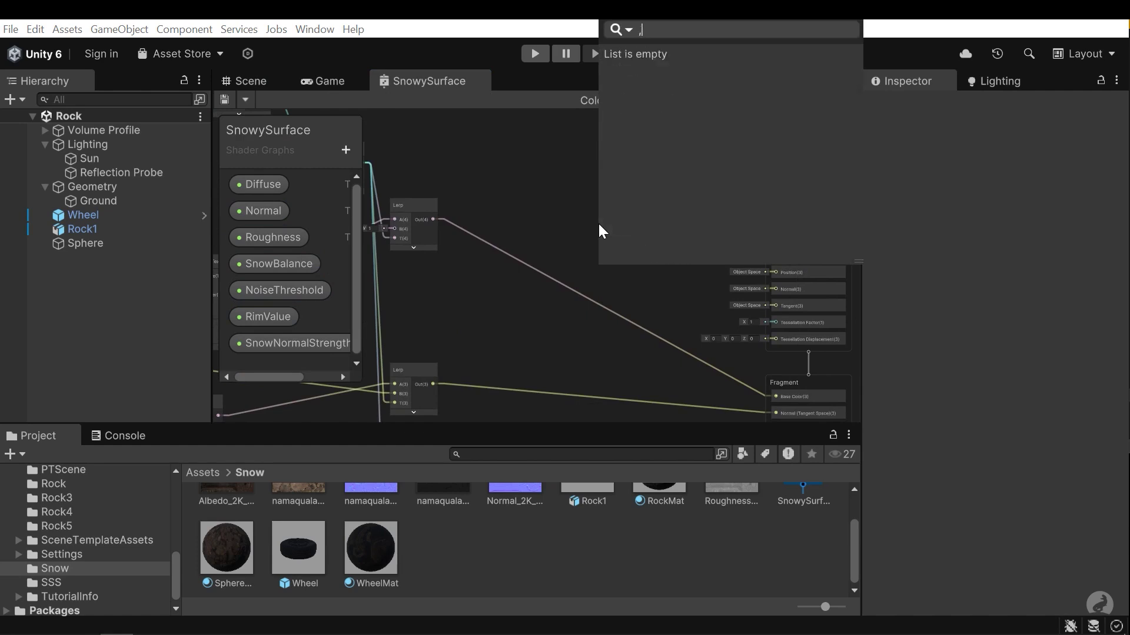
key(Return)
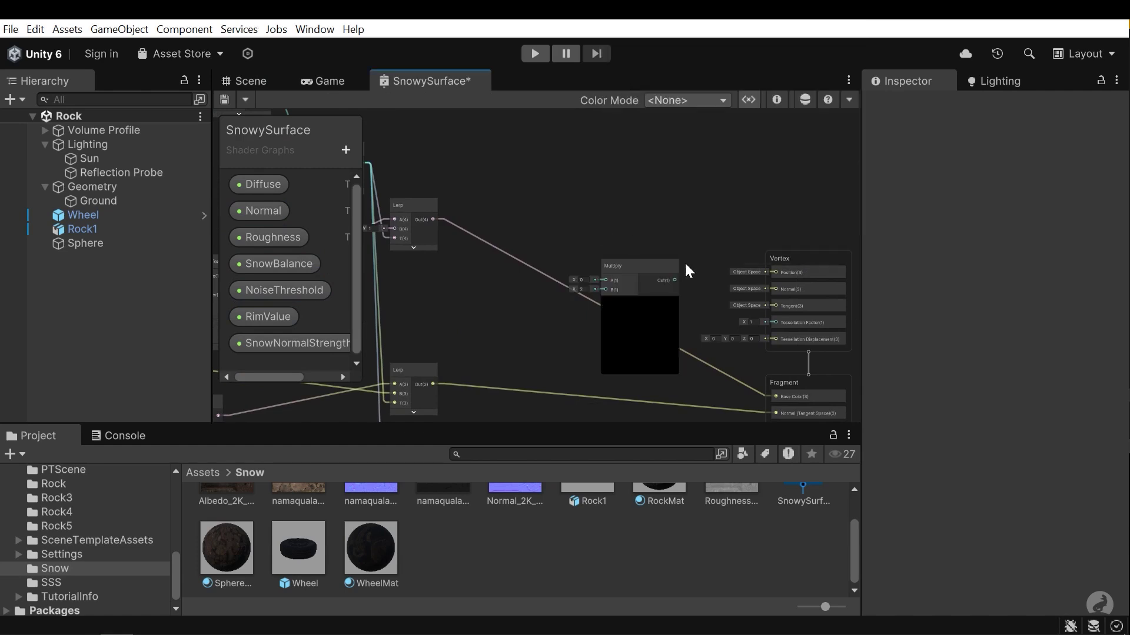
click(640, 302)
Connect the Branch node's snow area output to the Multiply node's A input and adjust the Multiply node's position.
middle_drag(622, 266, 759, 344)
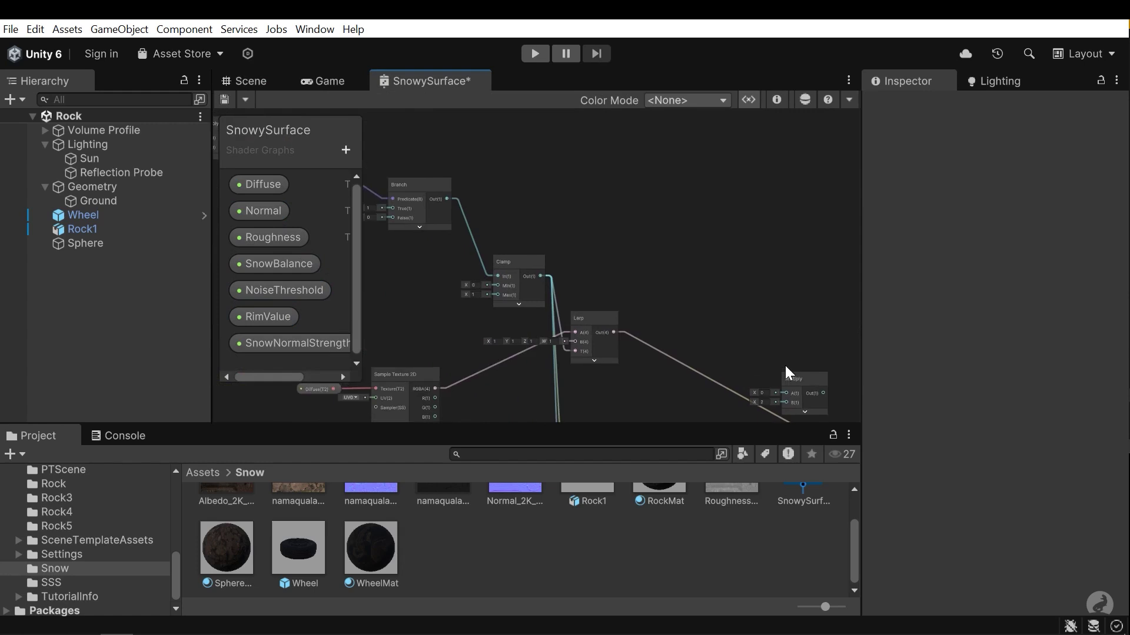
middle_drag(585, 267, 624, 231)
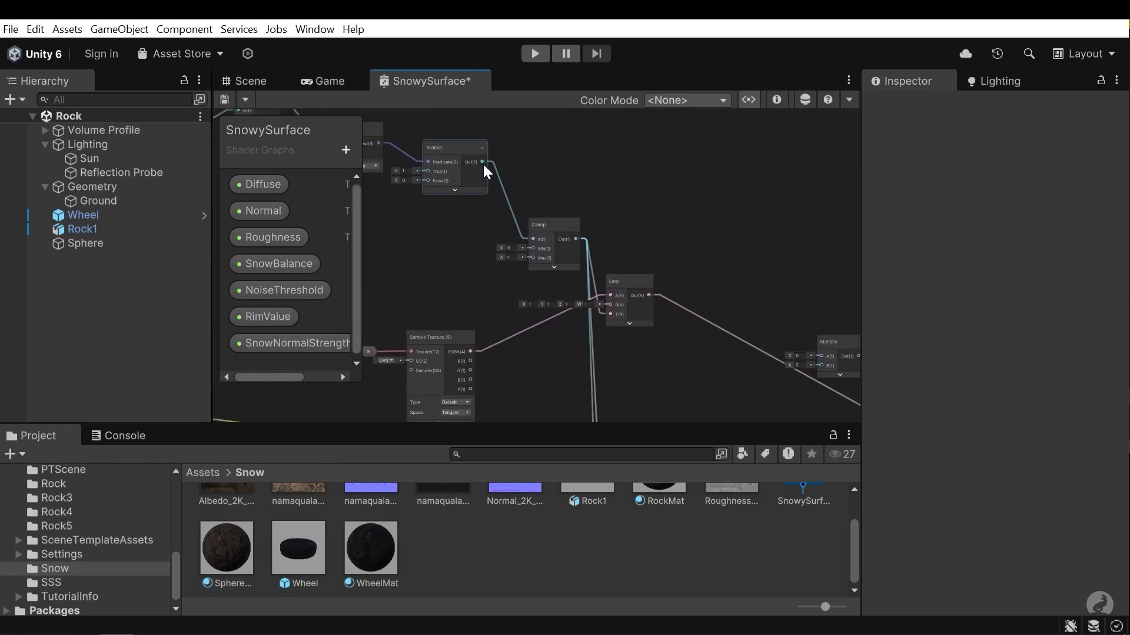
middle_drag(493, 177, 557, 225)
scroll(557, 226, up, 1)
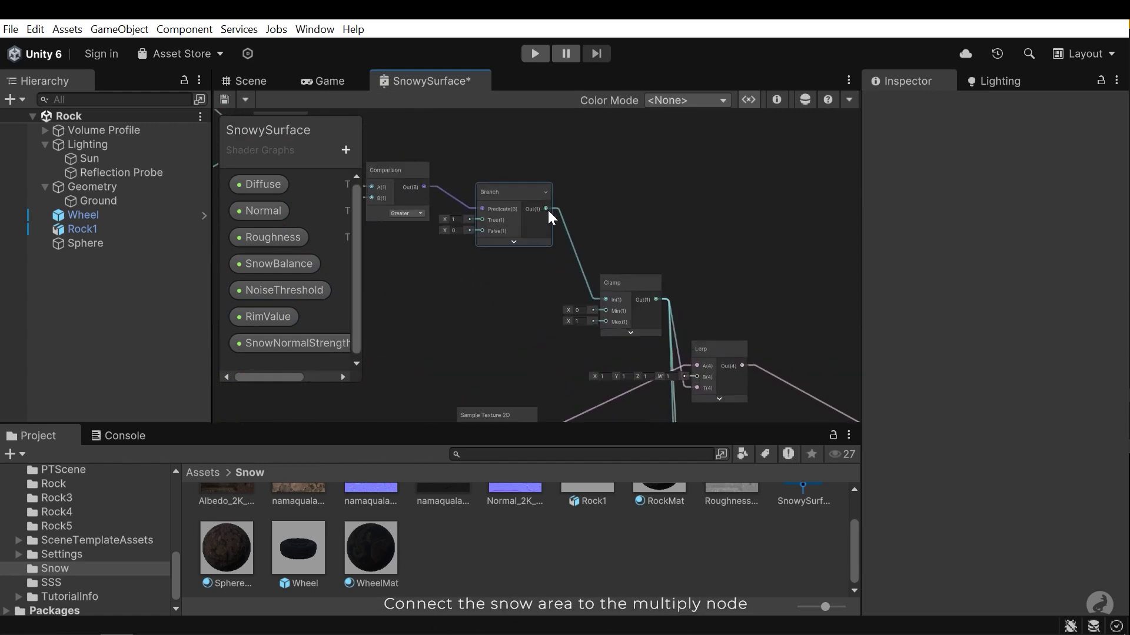
drag(547, 208, 681, 299)
middle_drag(697, 331, 594, 279)
scroll(509, 264, up, 1)
click(606, 229)
drag(607, 231, 632, 224)
middle_drag(563, 284, 574, 301)
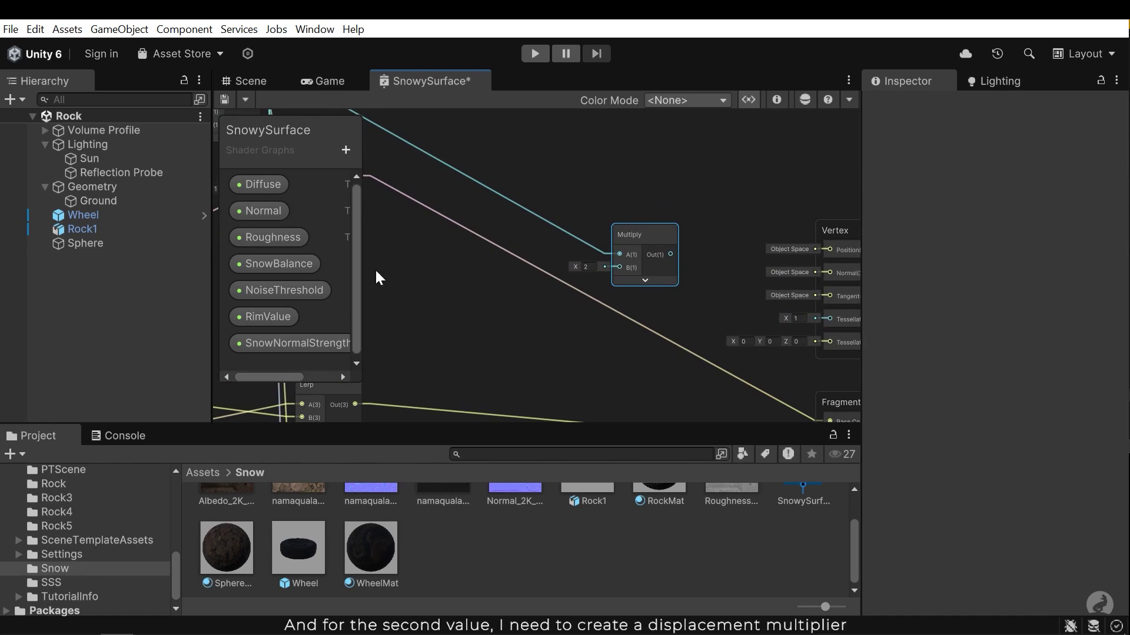
Add a float property named Displace to the SnowySurface graph and connect it to the Multiply node's B input.
click(346, 150)
click(459, 177)
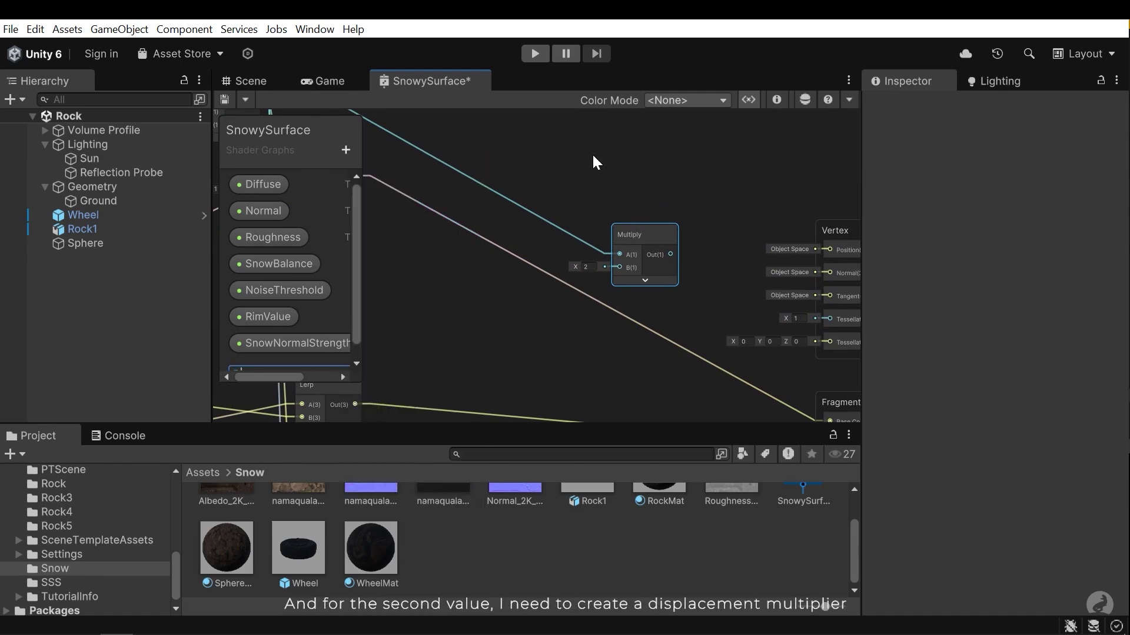
key(Return)
scroll(346, 292, down, 1)
drag(276, 355, 635, 268)
middle_drag(681, 287, 527, 279)
Connect the Multiply node's output to the Vertex block's Tessellation Factor and save the graph.
drag(517, 246, 753, 311)
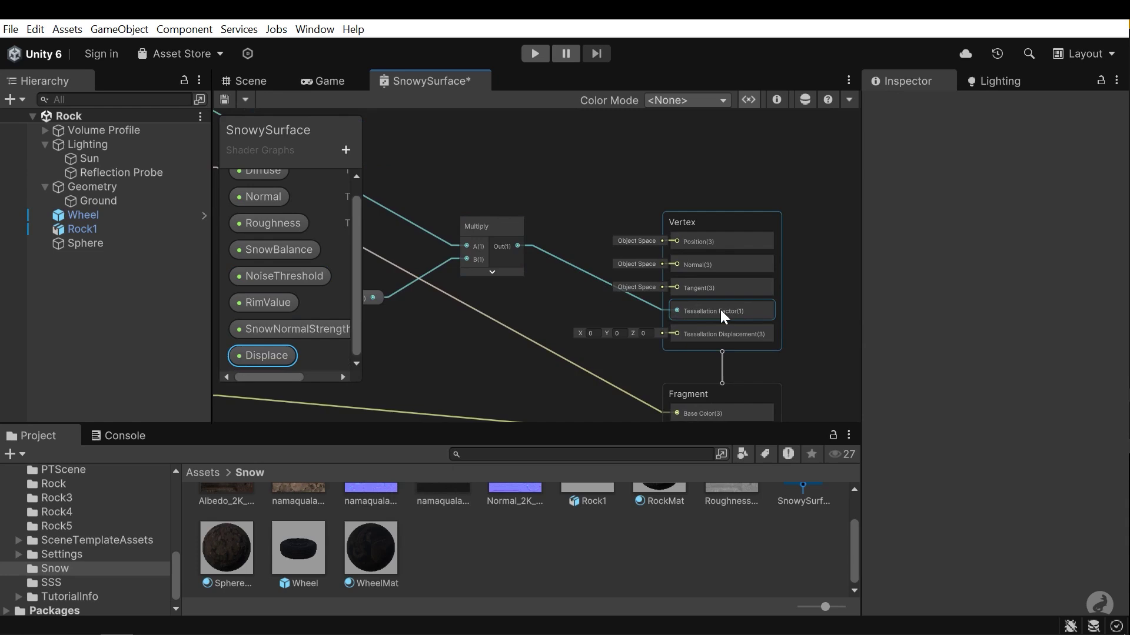
scroll(685, 297, down, 5)
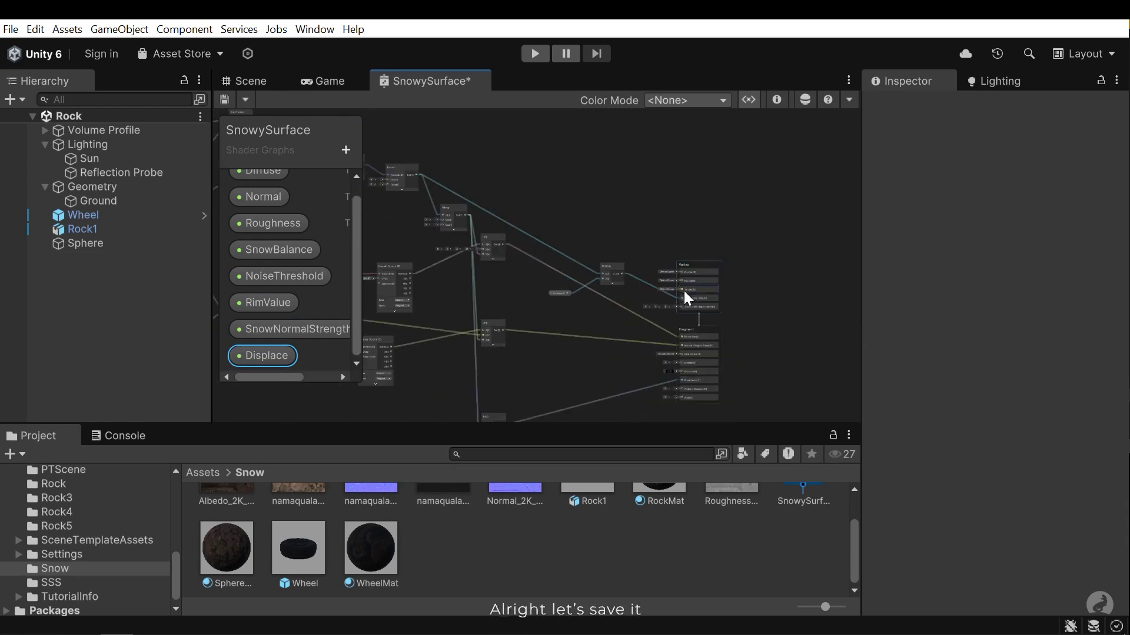
click(226, 101)
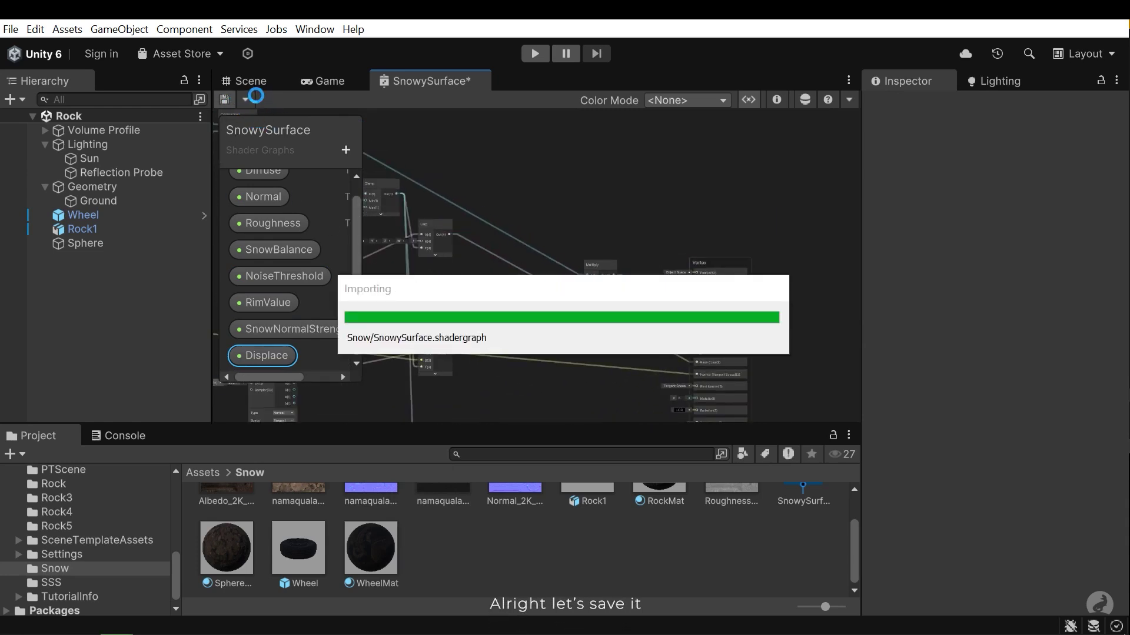
Set the sphere material's tessellation mode to Phong in the scene and increase its Shape Factor.
click(253, 82)
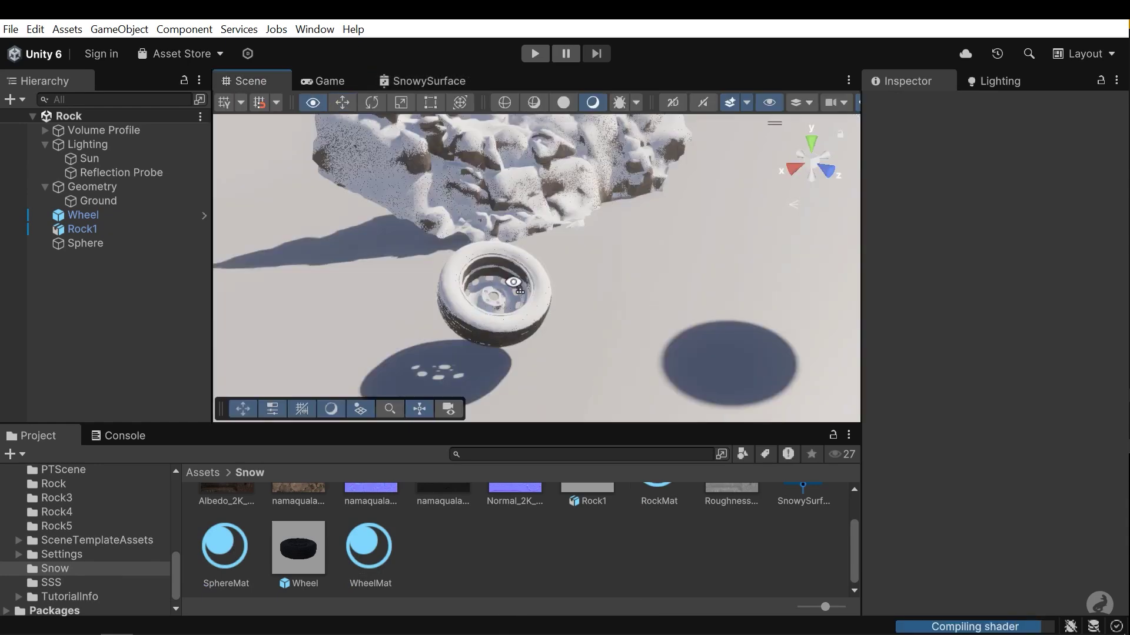
click(796, 166)
key(w)
right_drag(796, 167, 580, 245)
click(660, 337)
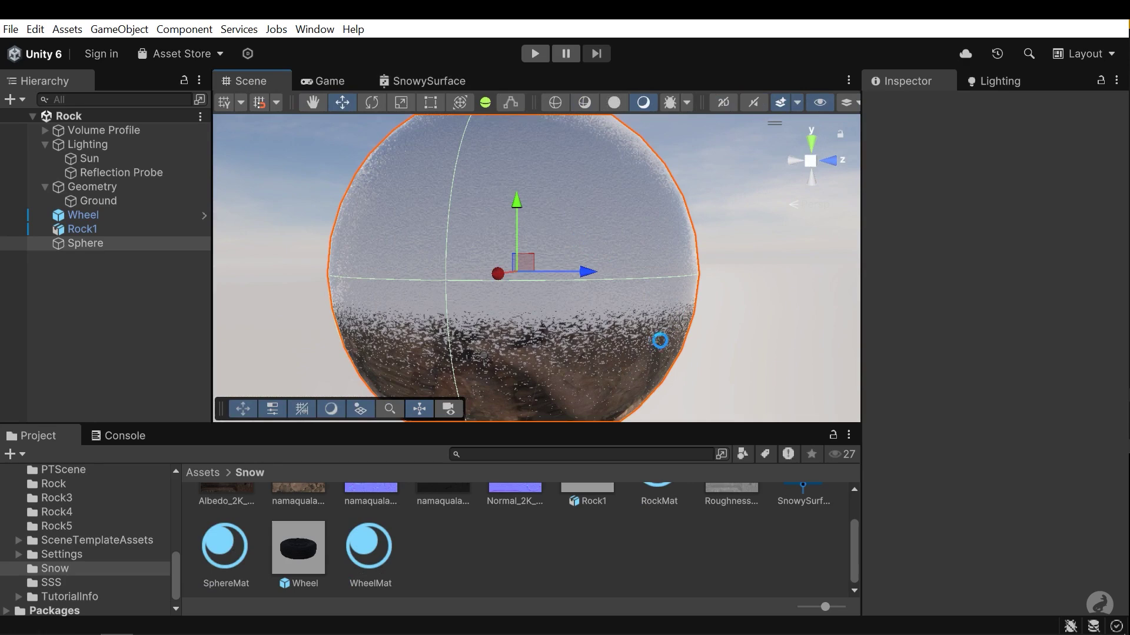
scroll(1017, 397, down, 10)
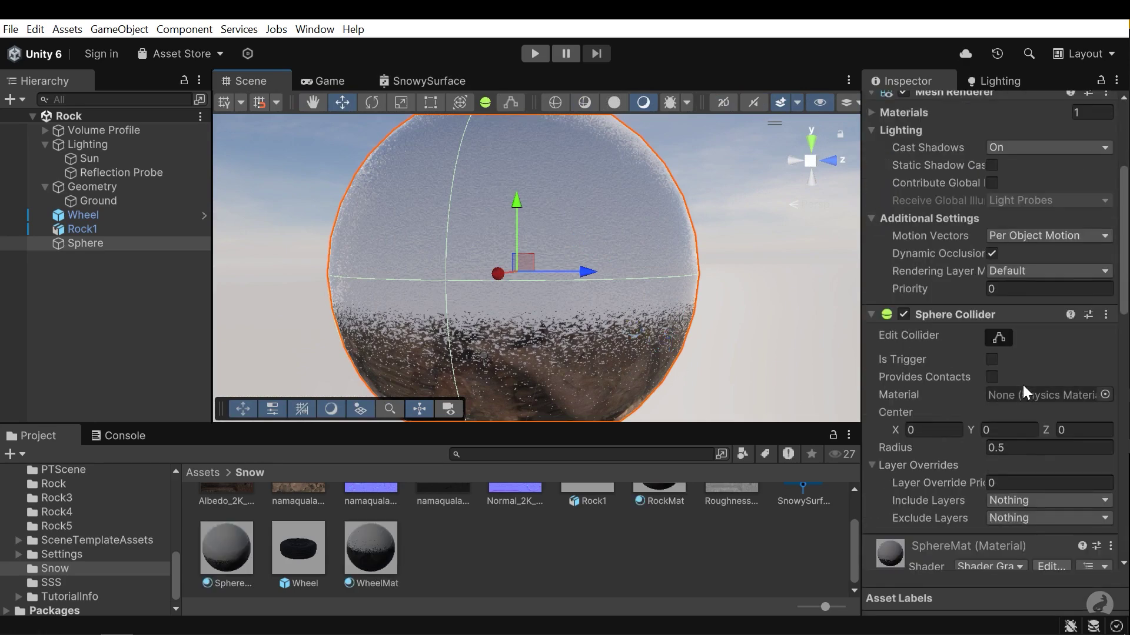
scroll(1019, 375, down, 4)
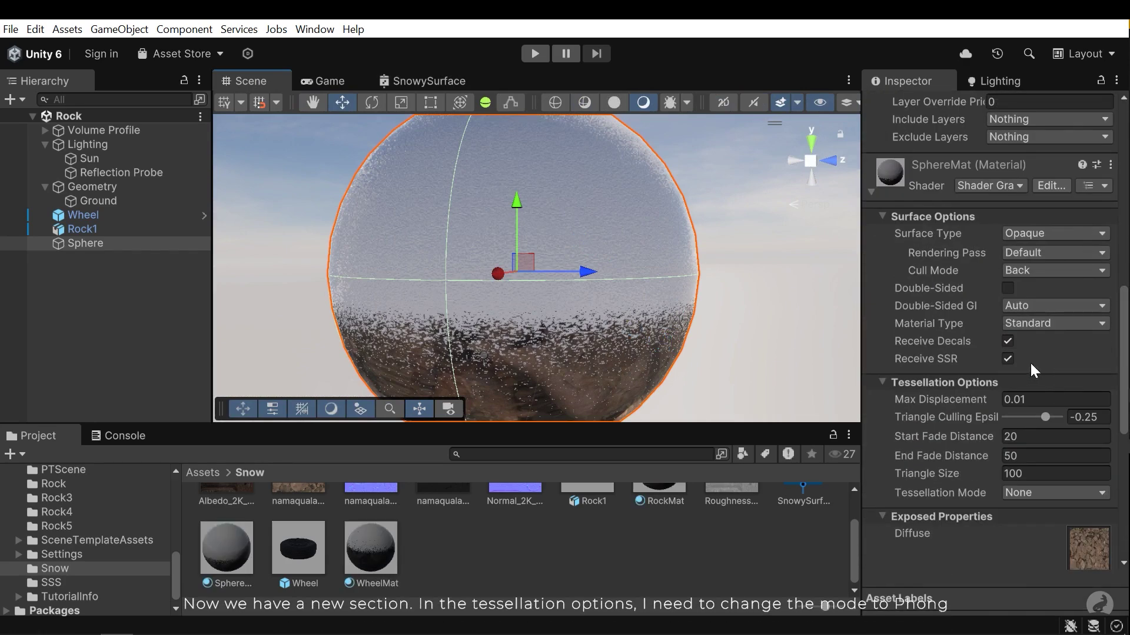
scroll(1039, 370, down, 2)
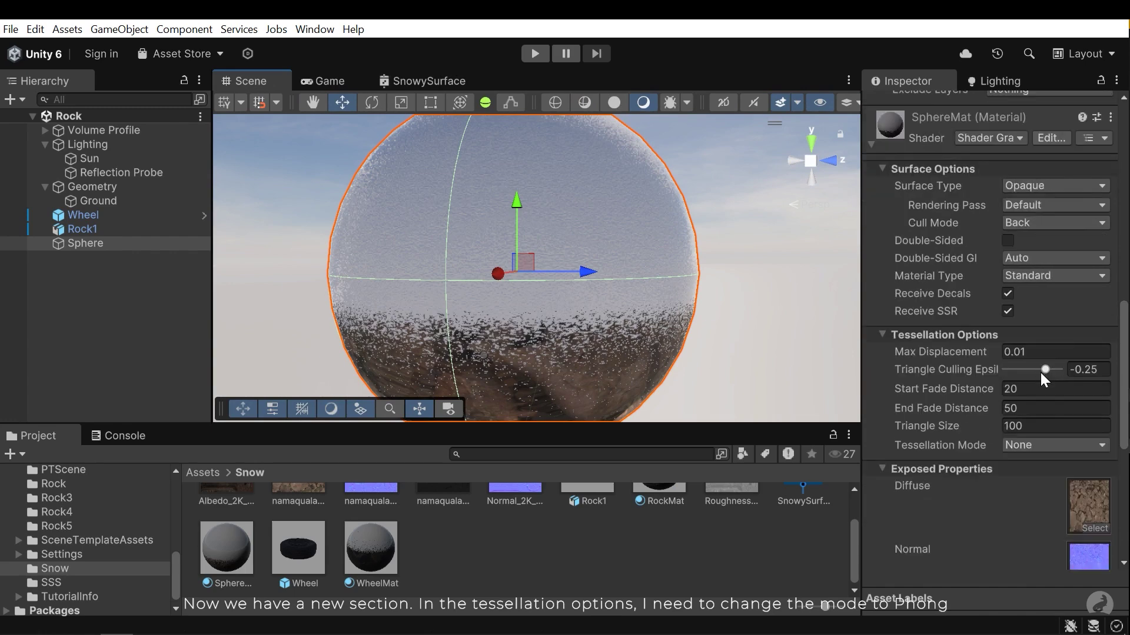
click(1018, 445)
click(1039, 477)
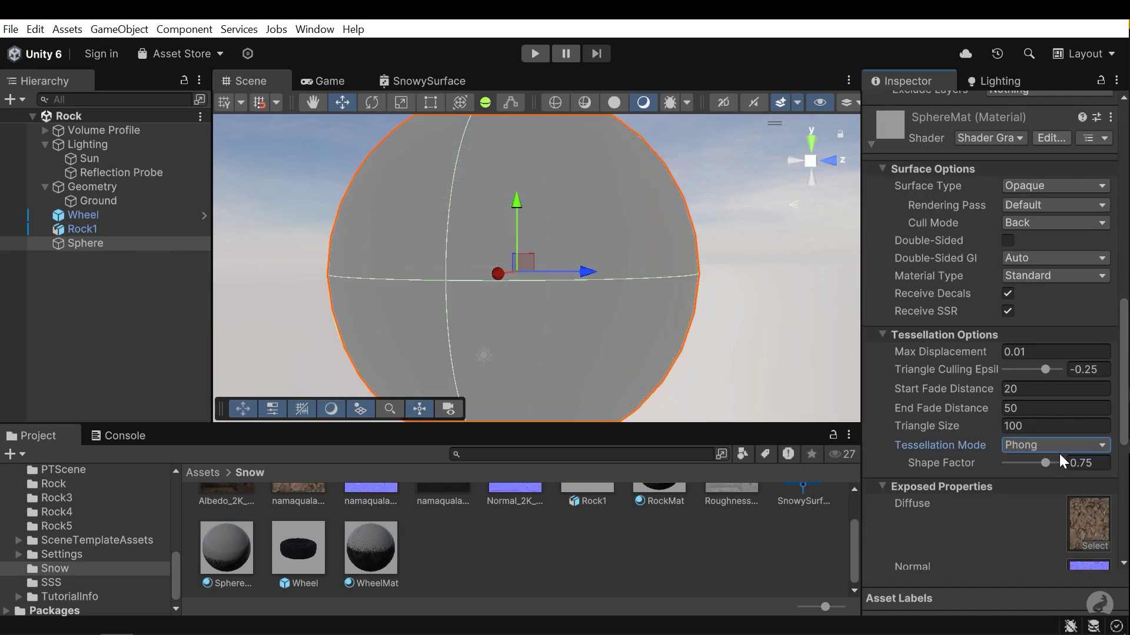
drag(1046, 463, 1067, 469)
Set the Displace value of the SphereMat material to 268.
click(233, 554)
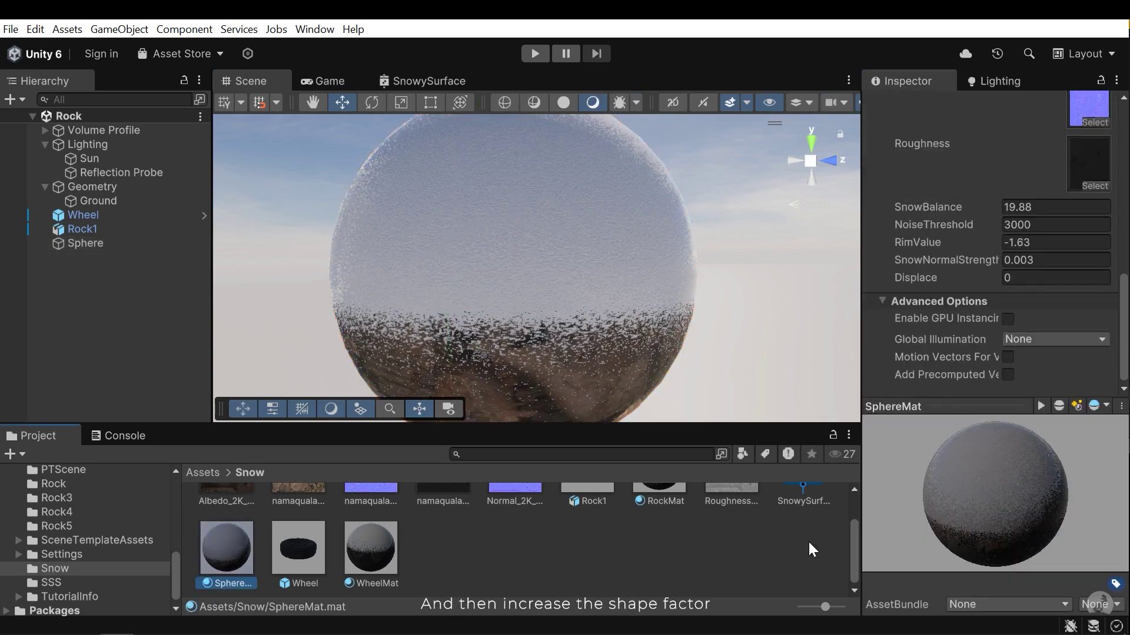
scroll(1053, 288, up, 10)
scroll(1057, 282, down, 8)
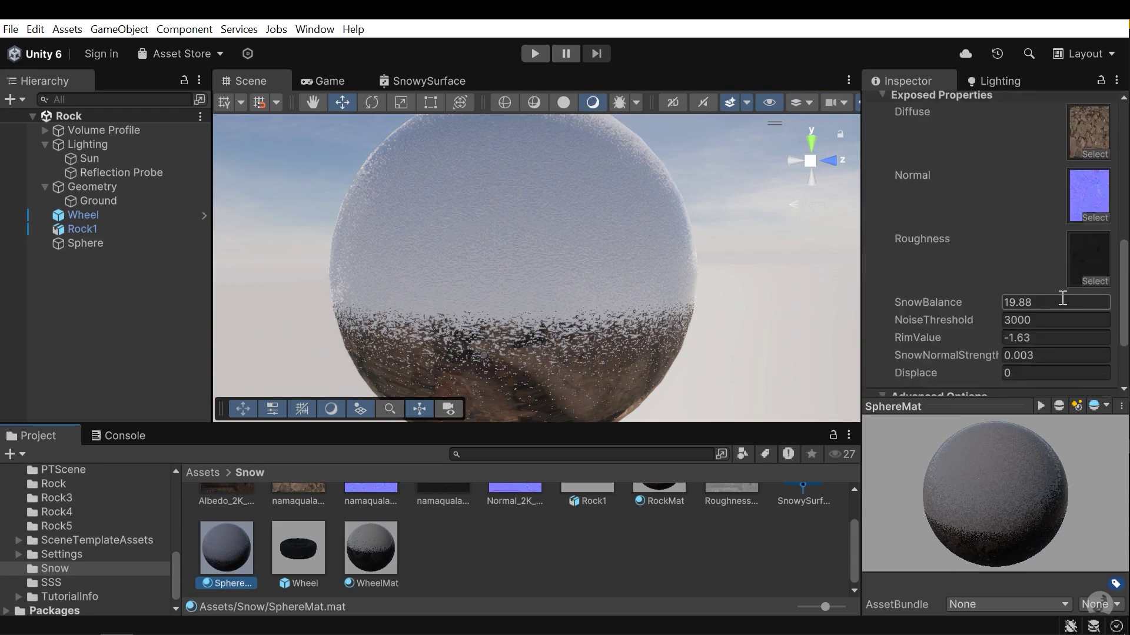
scroll(1058, 303, down, 2)
drag(916, 276, 219, 257)
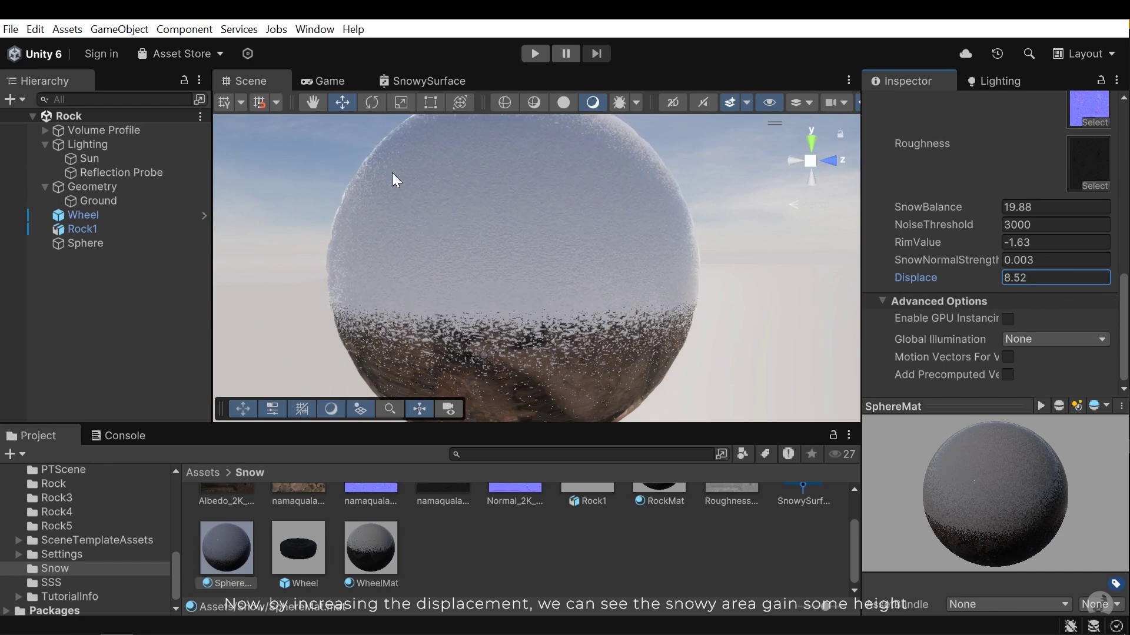
drag(956, 278, 82, 326)
Set RockMat's tessellation mode to Phong with a Shape Factor of 1 and its Displace value to 30.61.
right_drag(82, 326, 925, 306)
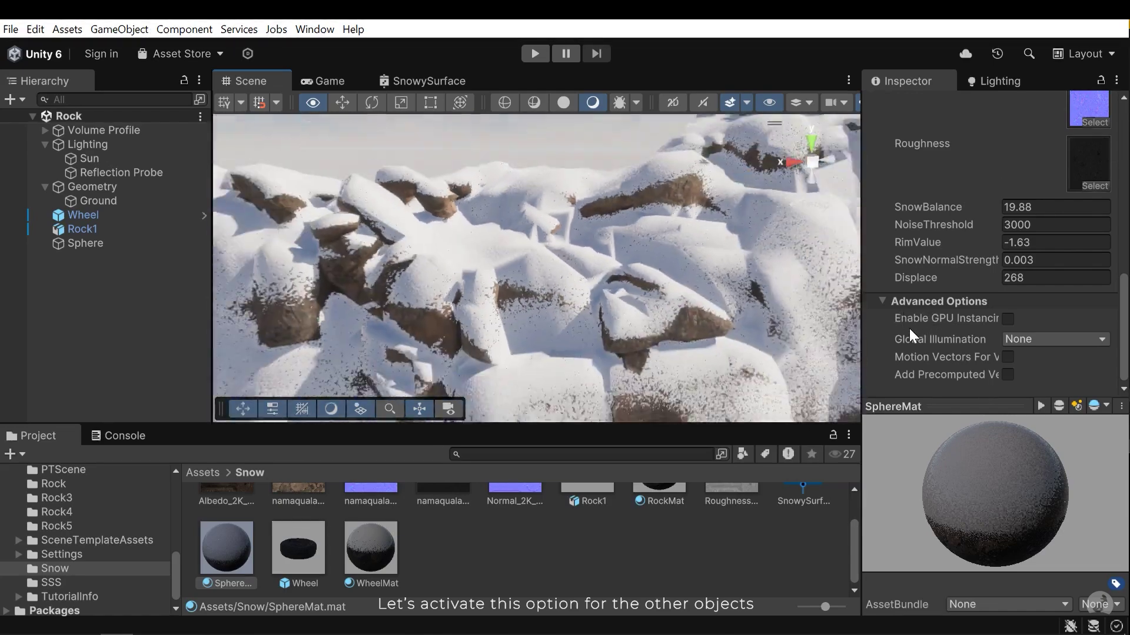
scroll(685, 502, up, 2)
click(685, 502)
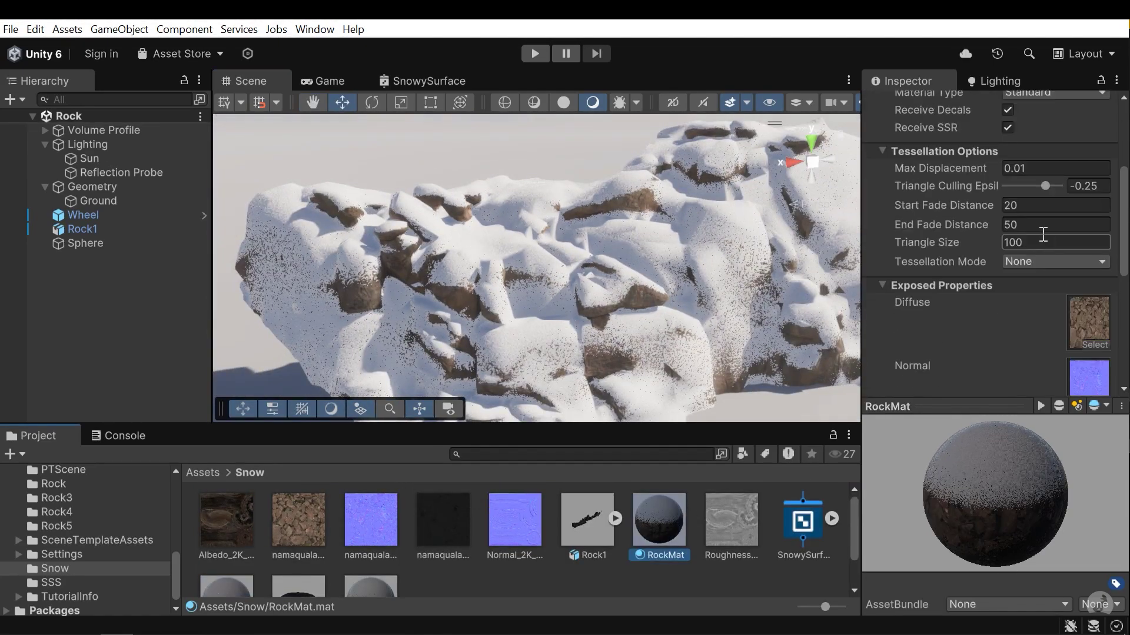
drag(915, 275, 562, 300)
key(w)
right_drag(562, 300, 582, 289)
key(s)
scroll(630, 272, up, 5)
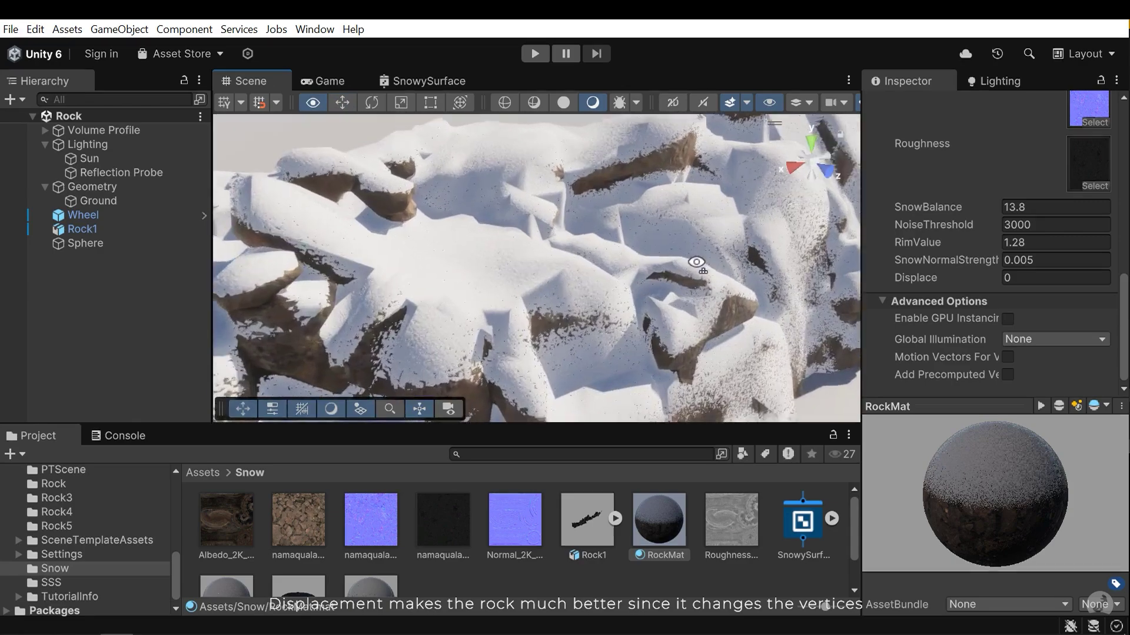
drag(918, 277, 757, 282)
right_drag(757, 282, 342, 230)
alt+drag(342, 231, 812, 275)
scroll(812, 269, up, 1)
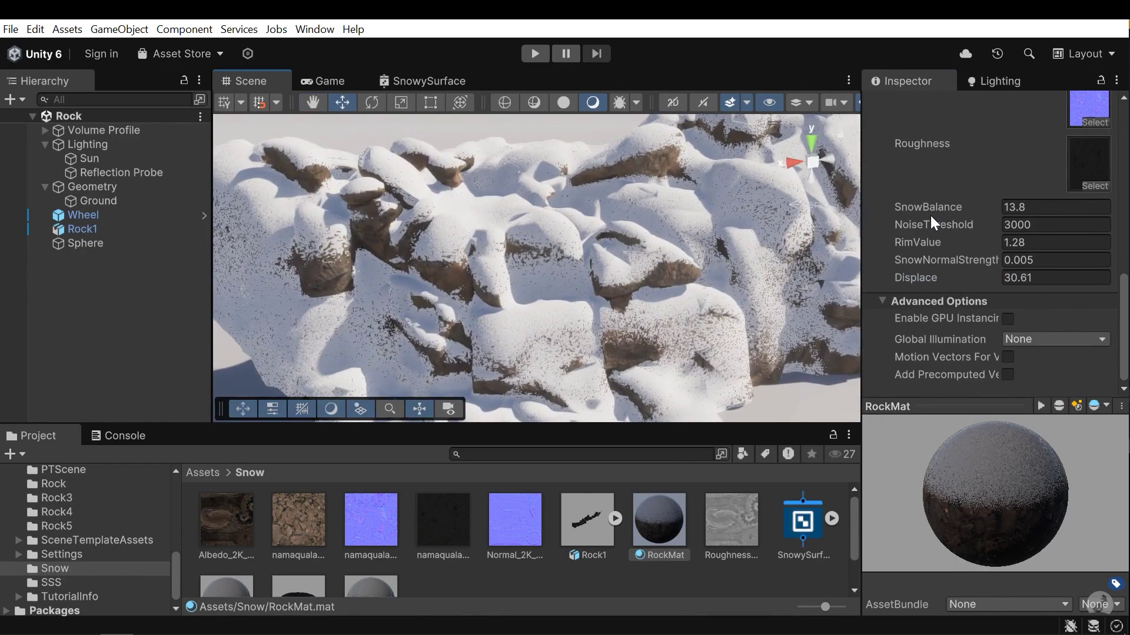
Try a SnowBalance of 6.52 on RockMat and restore it to 13.8.
drag(931, 214, 703, 259)
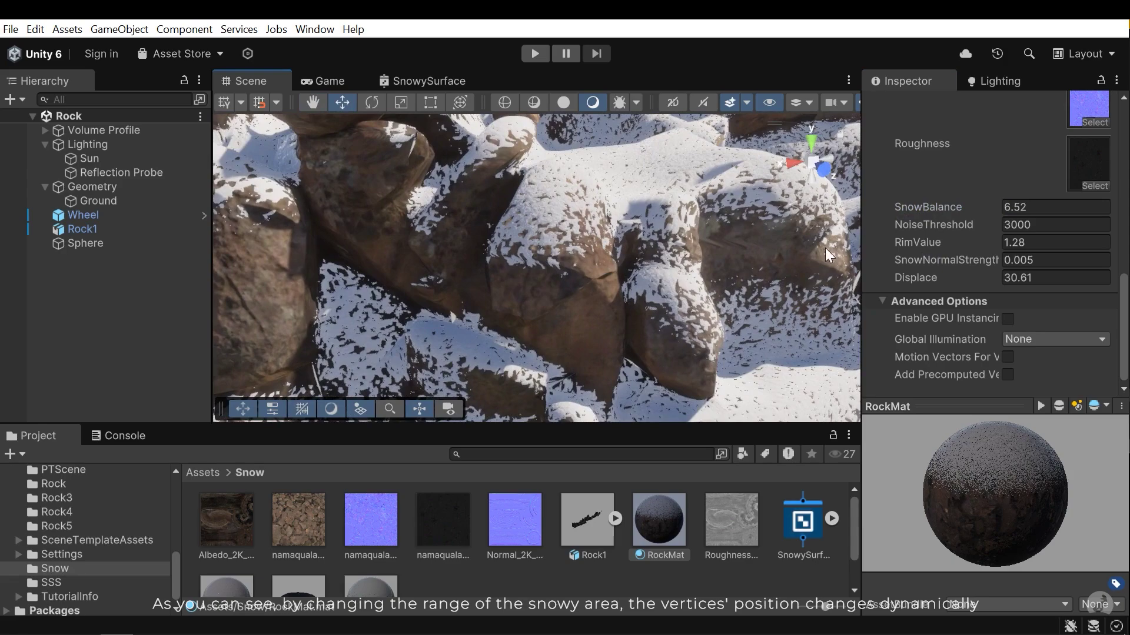
drag(912, 207, 921, 233)
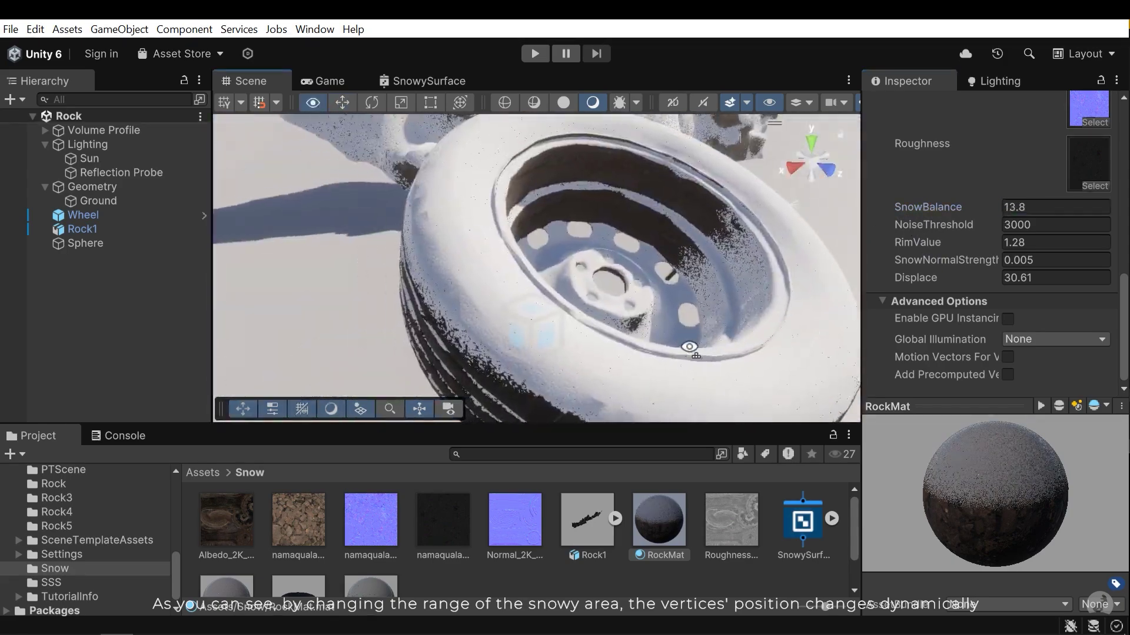
Set WheelMat's tessellation mode to Phong and increase its Shape Factor.
scroll(398, 534, down, 2)
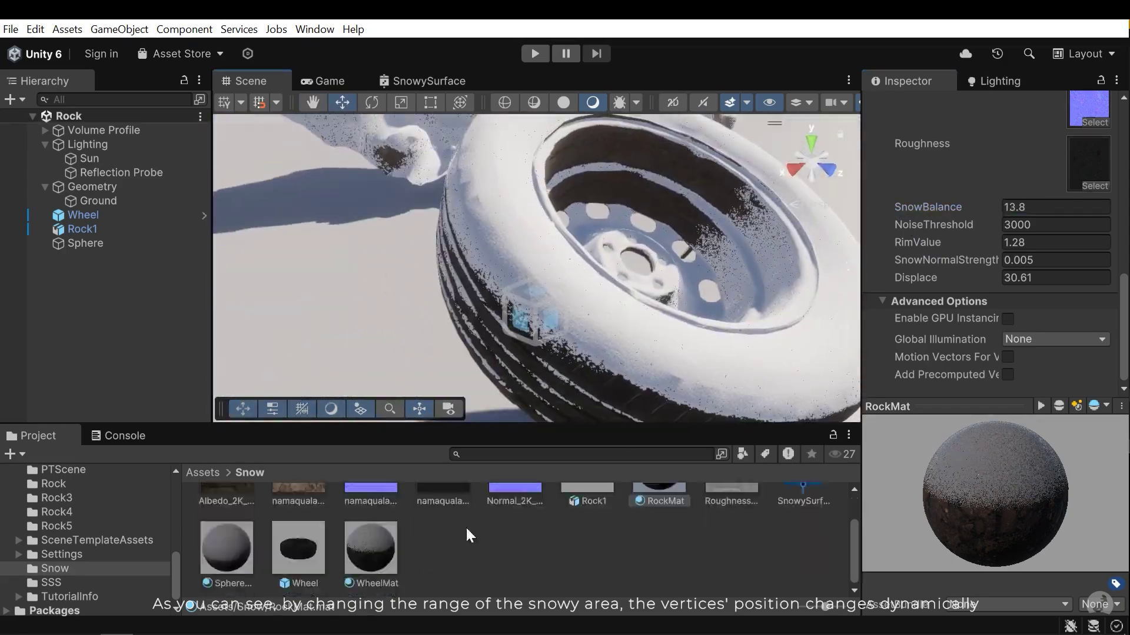
click(357, 569)
scroll(1041, 173, up, 5)
click(1025, 218)
click(1035, 250)
drag(1047, 232, 1066, 234)
Increase WheelMat's Displace value and inspect the snow on the wheel up close.
scroll(1040, 266, down, 5)
drag(916, 291, 686, 330)
scroll(686, 332, down, 6)
right_drag(686, 335, 683, 253)
scroll(683, 253, down, 4)
right_drag(584, 310, 577, 272)
scroll(577, 273, up, 5)
Rotate the wheel to test how the snow follows its orientation, and save the scene.
click(577, 272)
key(e)
drag(574, 276, 532, 125)
click(584, 545)
key(ctrl+s)
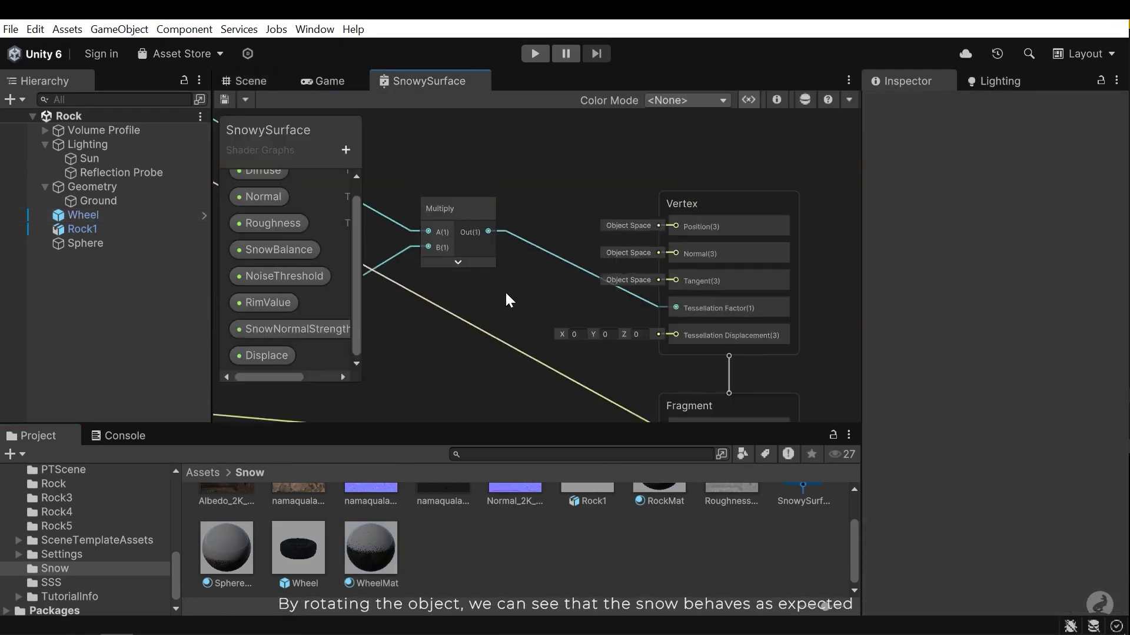
Review the complete SnowySurface node network.
scroll(504, 297, down, 4)
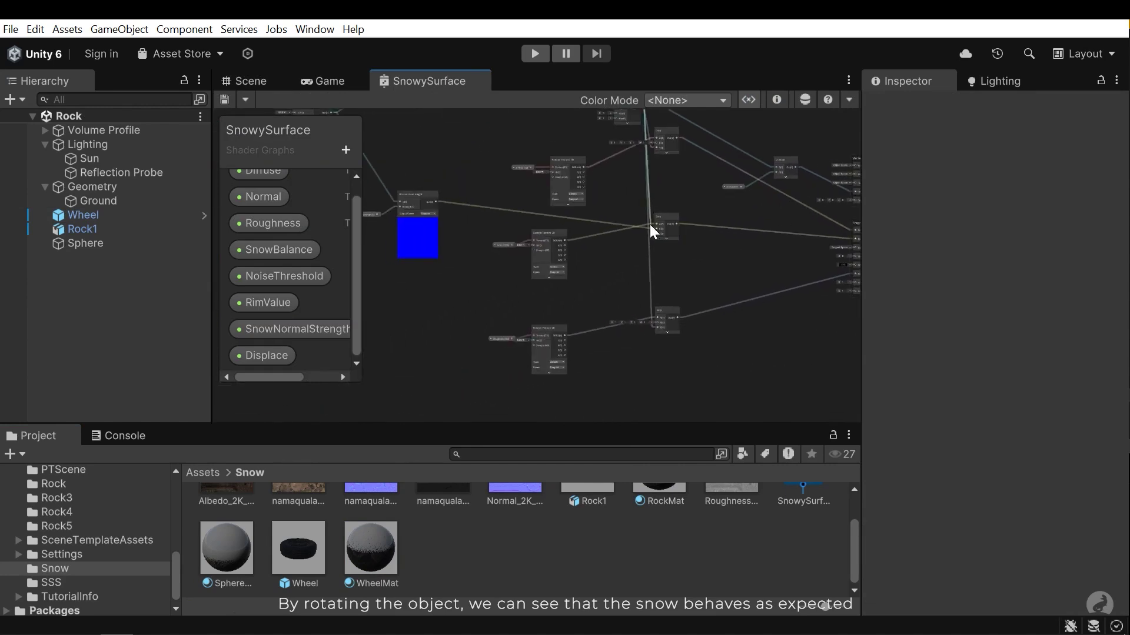
scroll(649, 224, down, 4)
middle_drag(649, 225, 627, 280)
scroll(616, 282, up, 2)
Try SnowBalance values of -92 and -3 on the Rock1 object's material and undo the change.
click(265, 86)
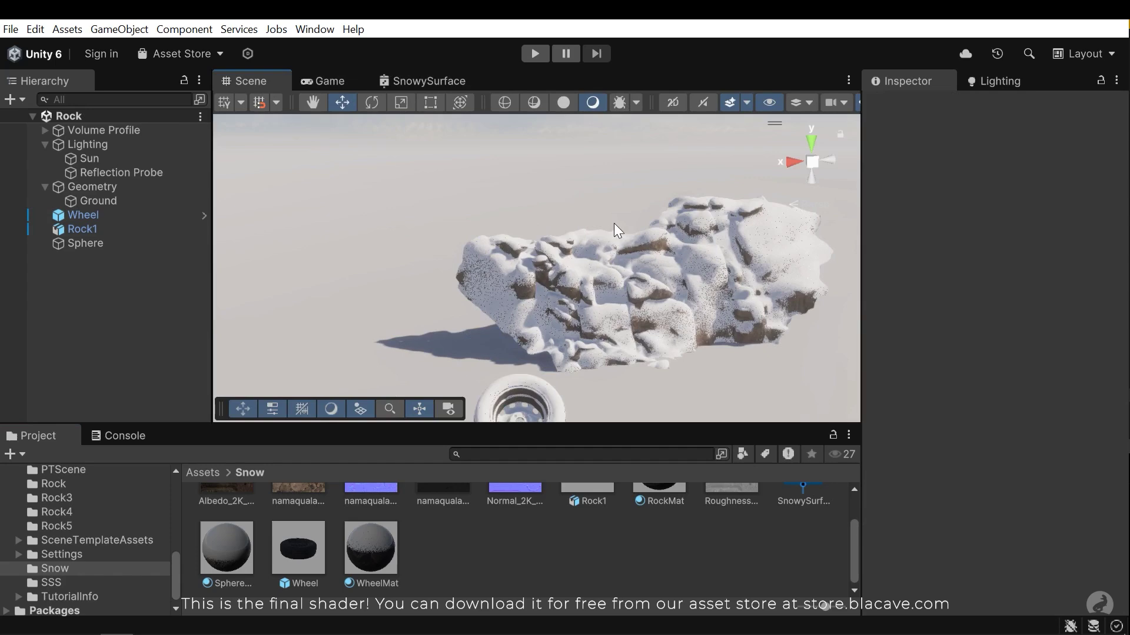
right_drag(611, 228, 653, 289)
key(w)
key(s)
click(612, 264)
scroll(628, 301, up, 3)
scroll(971, 479, down, 10)
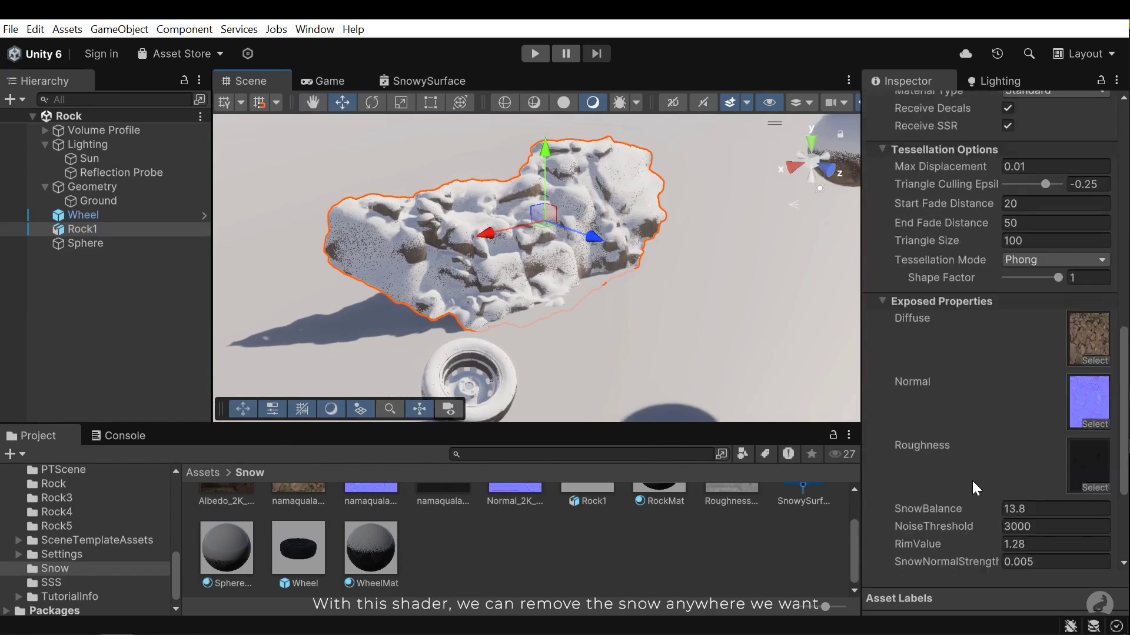
scroll(1022, 386, down, 3)
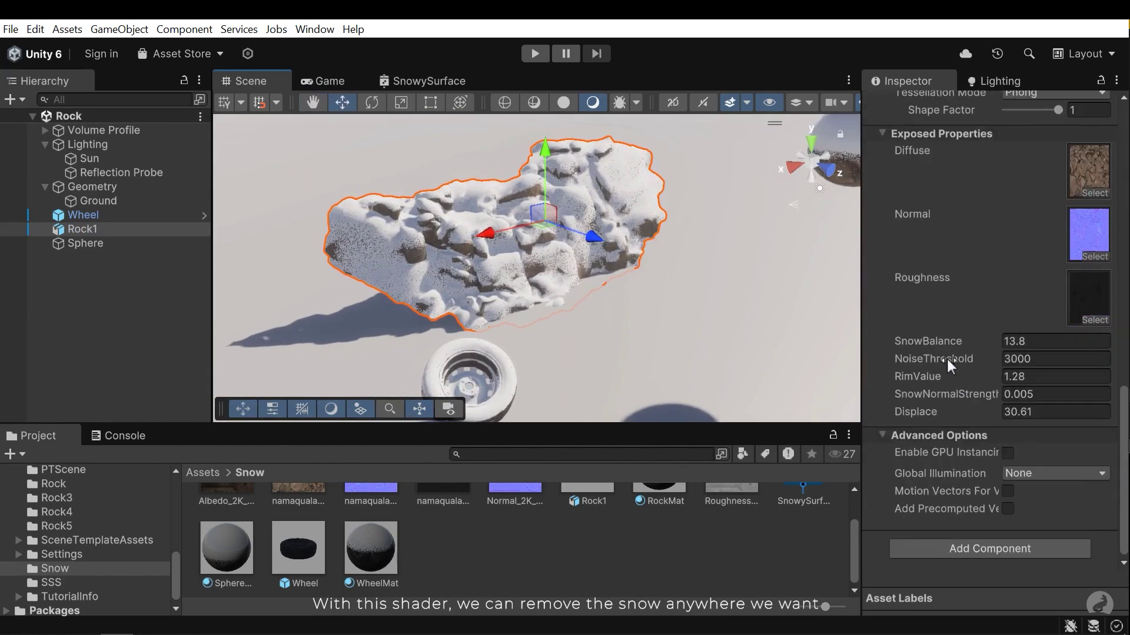
drag(163, 322, 669, 378)
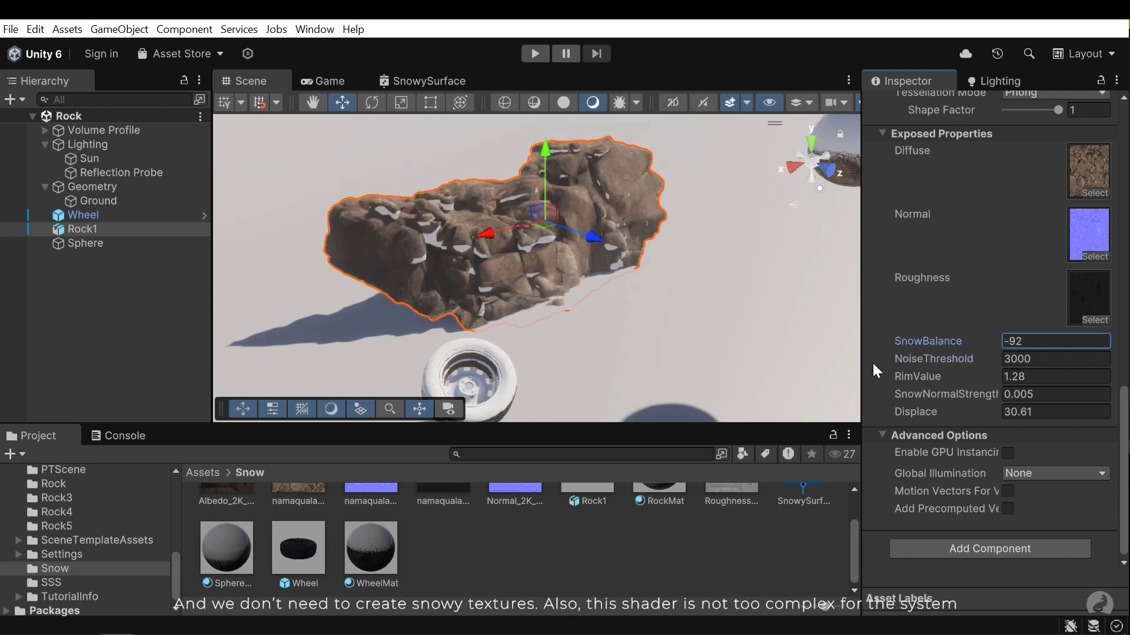
drag(890, 364, 904, 361)
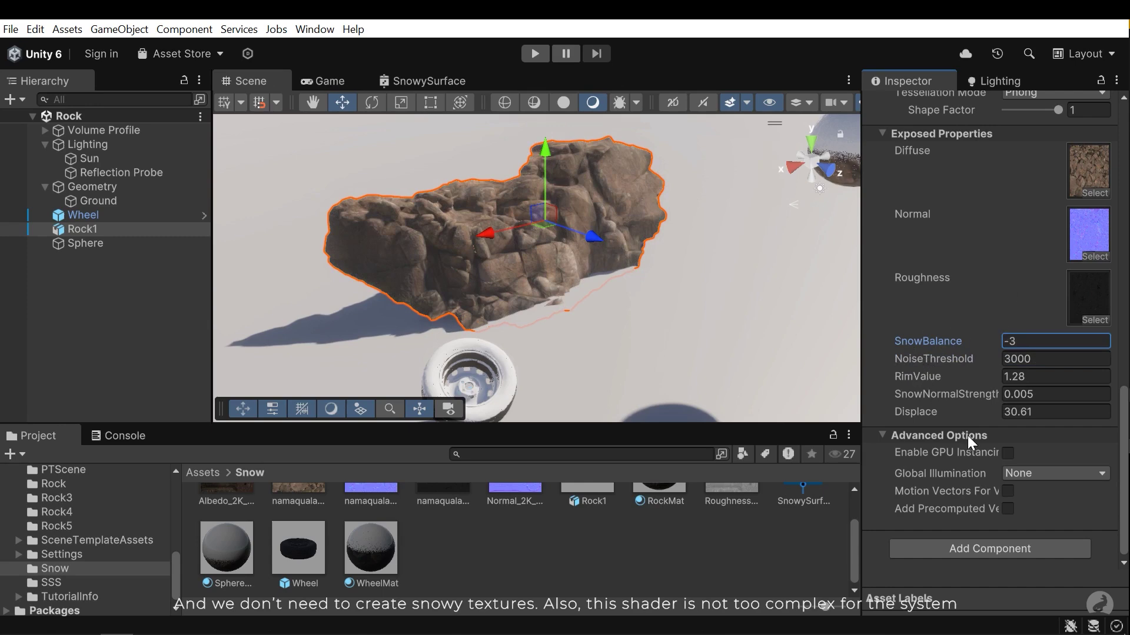
key(ctrl+z)
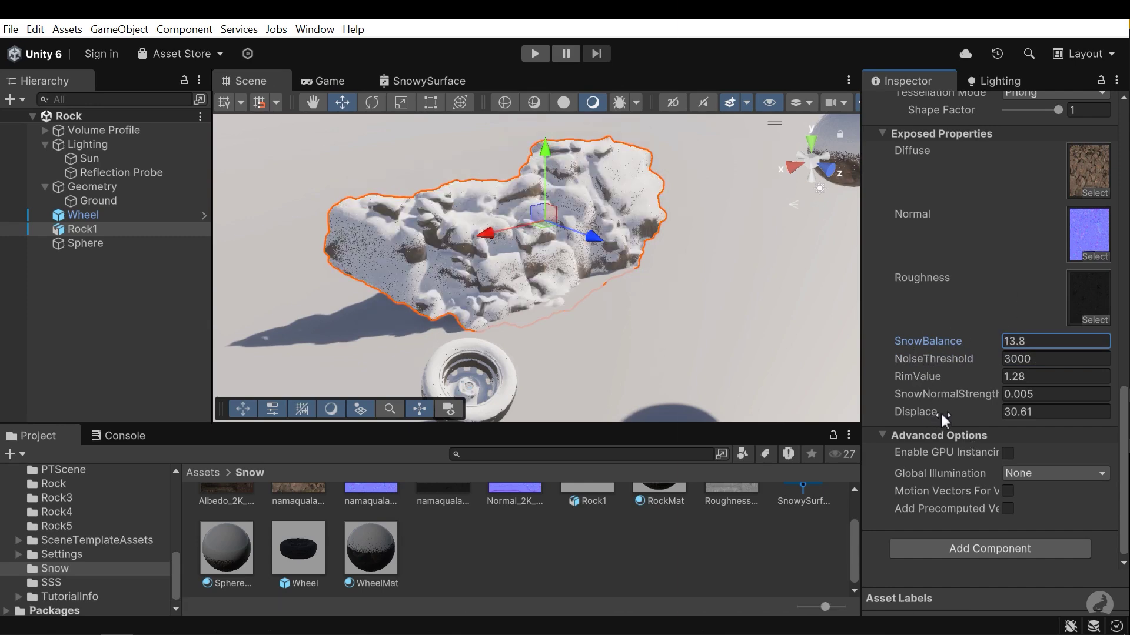